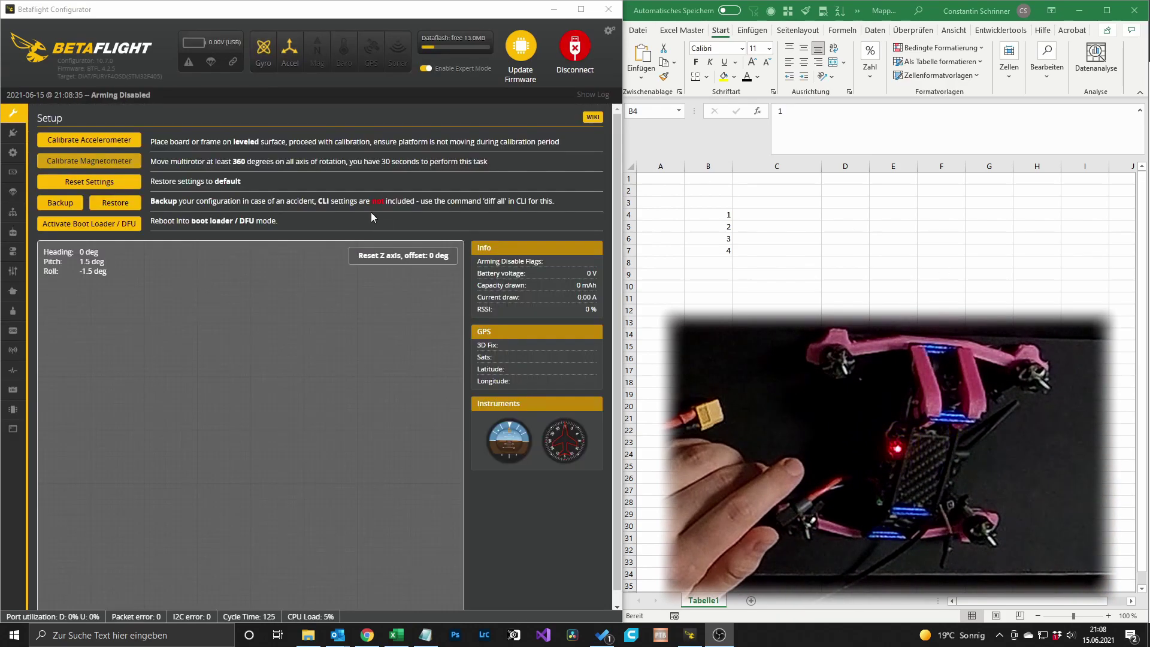
Step: Enable motor test mode on the Motors page and briefly spin motor 1 at about 1056, ending at 1000
left_click(12, 311)
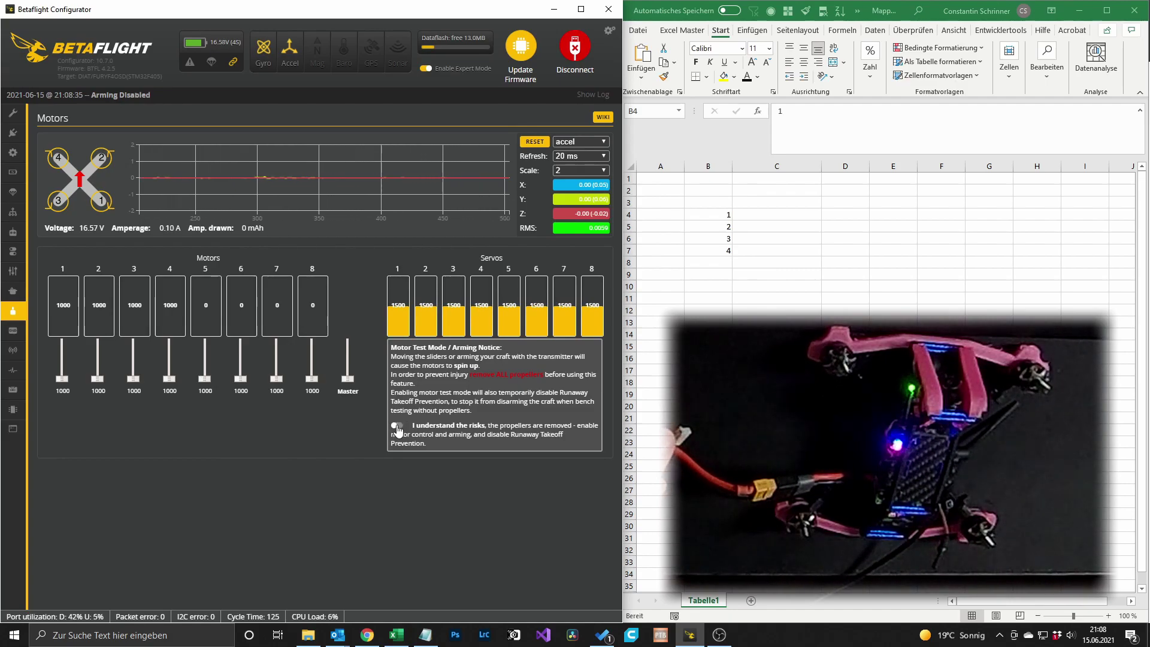
left_click(397, 427)
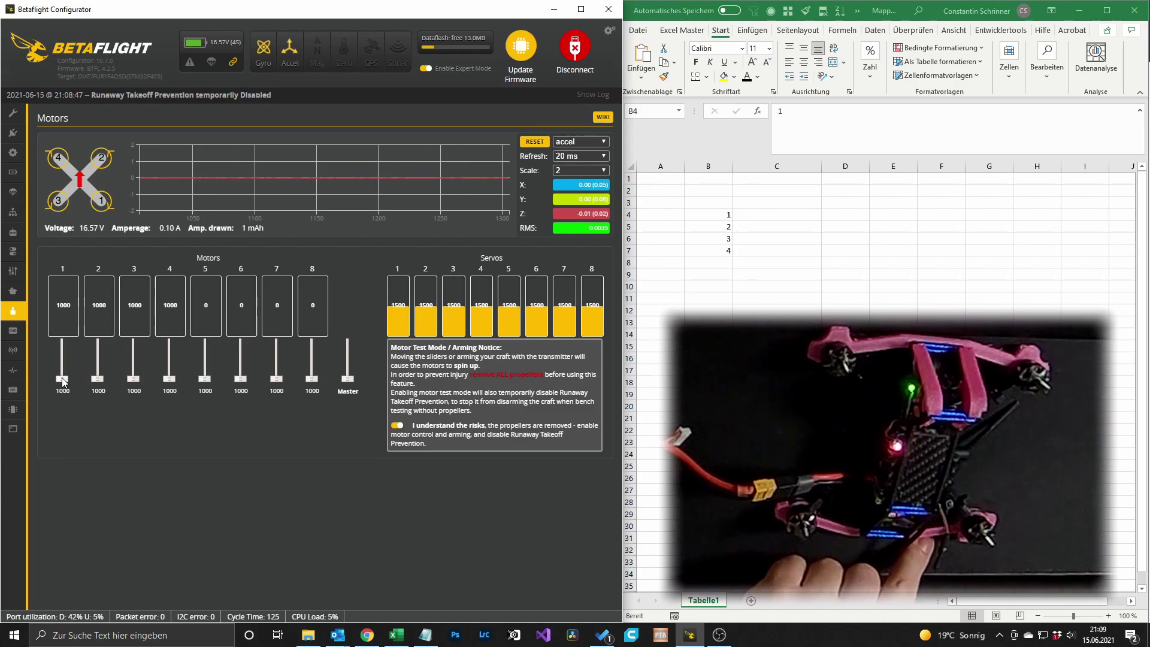
left_click_drag(63, 379, 63, 376)
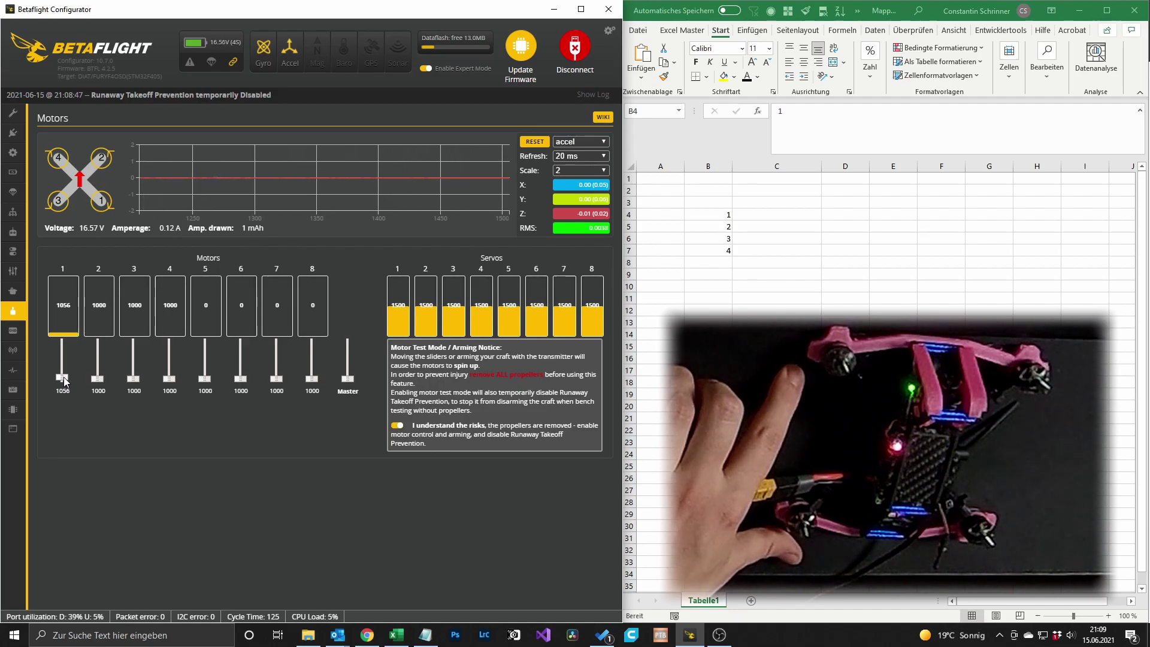
left_click_drag(63, 376, 63, 380)
Step: In the Excel sheet, record 4 in cell C4 as the position for motor 1
left_click(721, 214)
left_click(743, 215)
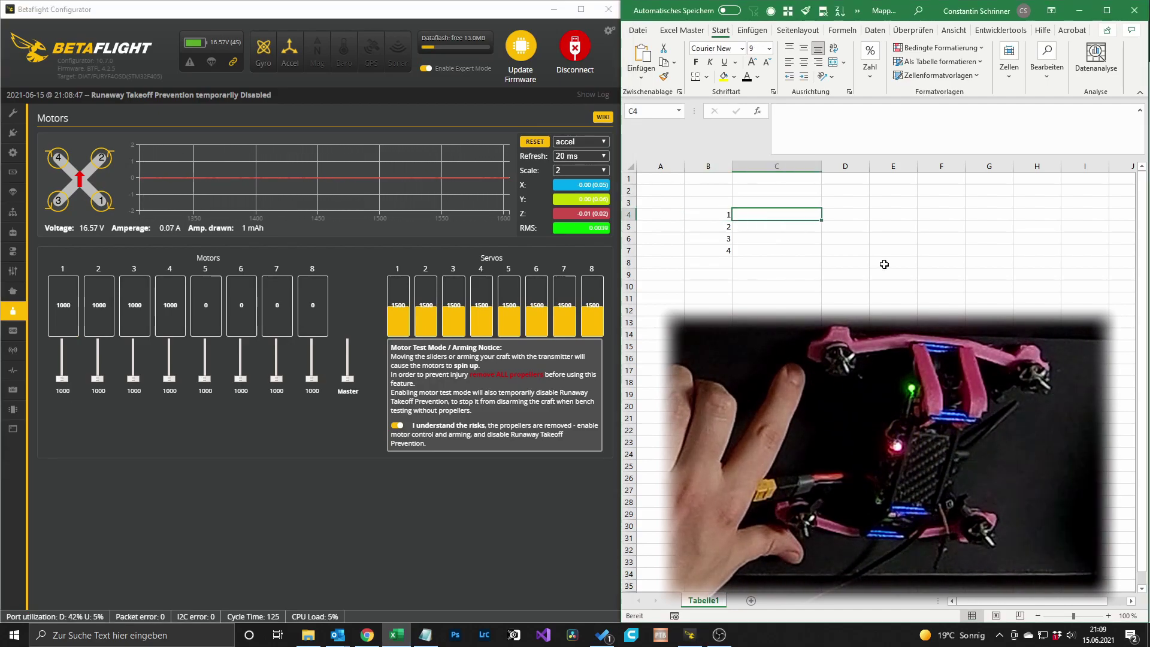
type("4")
key("Return")
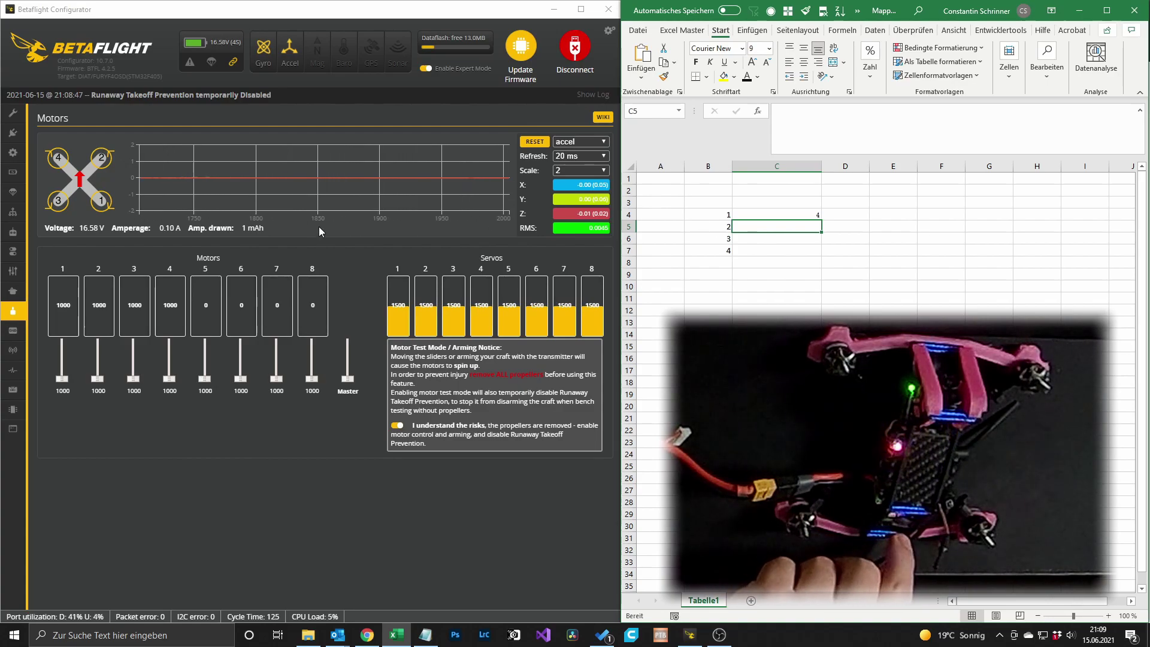
Step: Spin motor 2 briefly at about 1024 in Betaflight, stop it, and record 3 in cell C5 of the Excel sheet
left_click(96, 377)
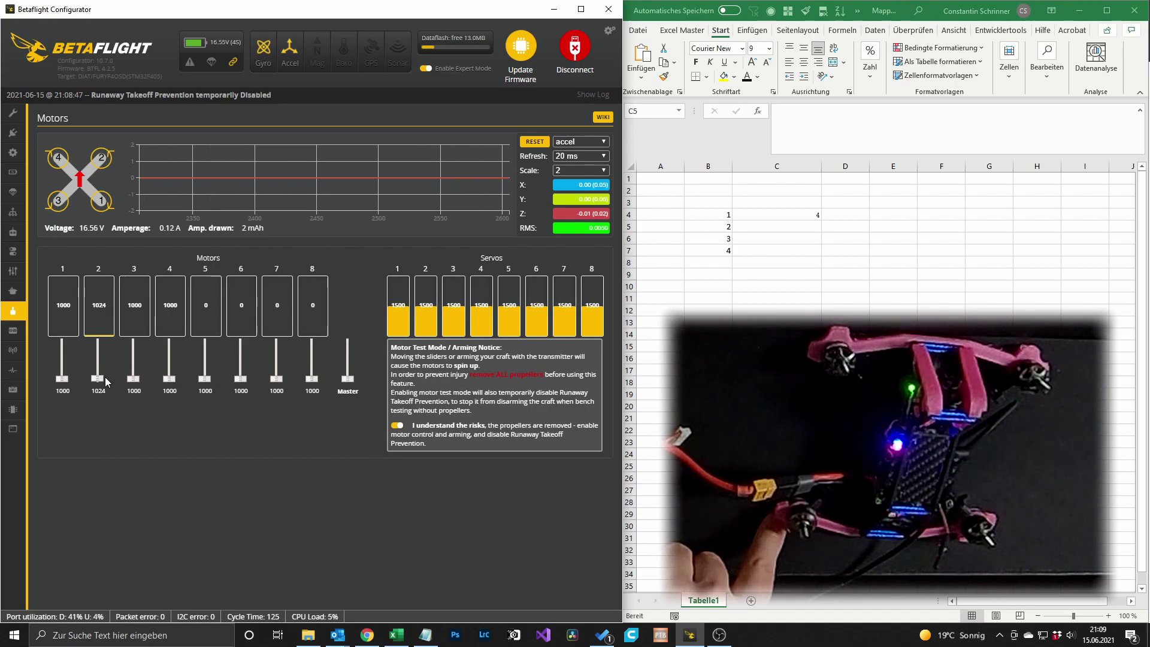
left_click_drag(102, 377, 99, 413)
left_click(785, 225)
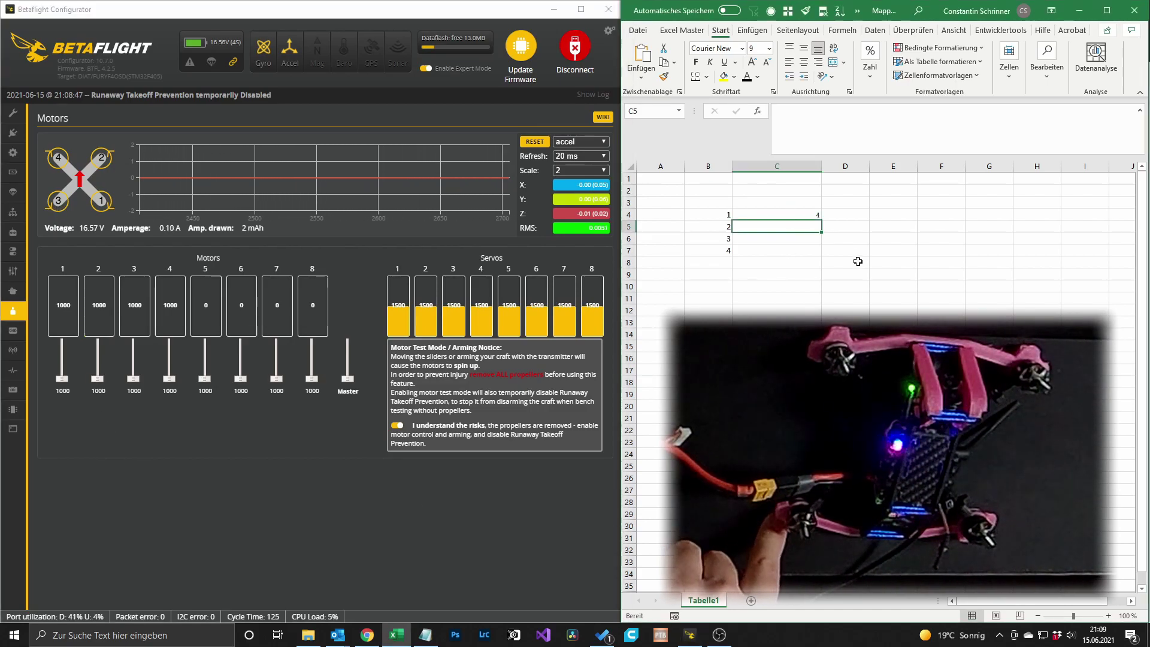
type("3")
key("Return")
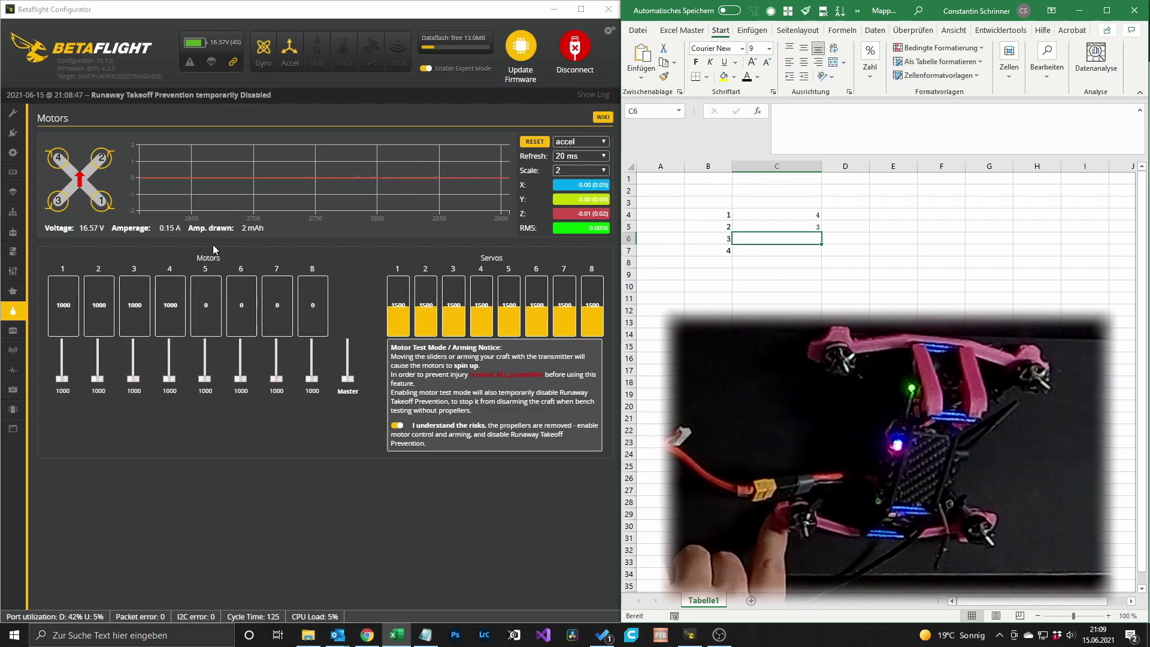
Step: Spin motor 3 at about 1040 in Betaflight, record 2 in cell C6 of the Excel sheet, and stop the motor
left_click(134, 380)
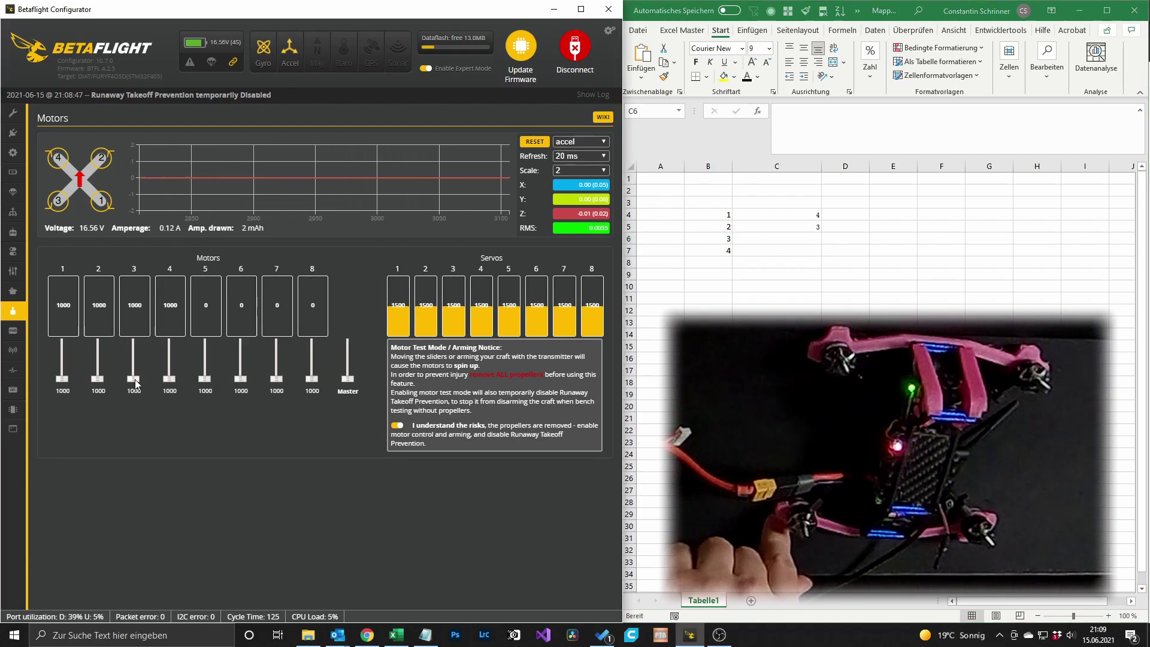
scroll(135, 378, "up", 3)
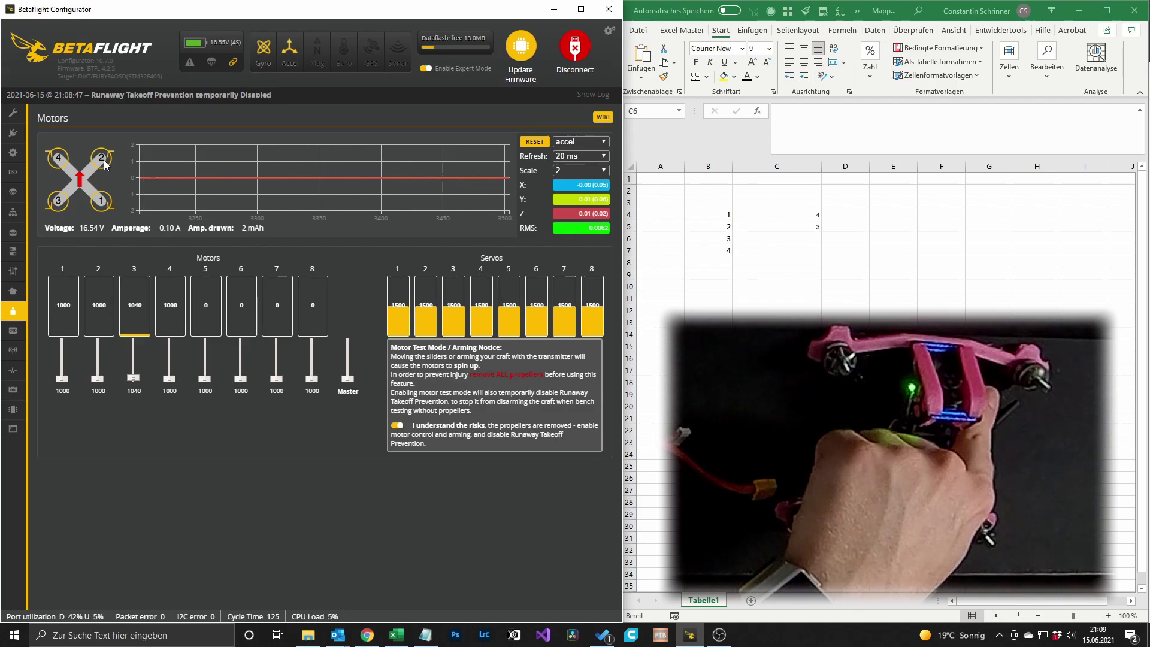
left_click(786, 239)
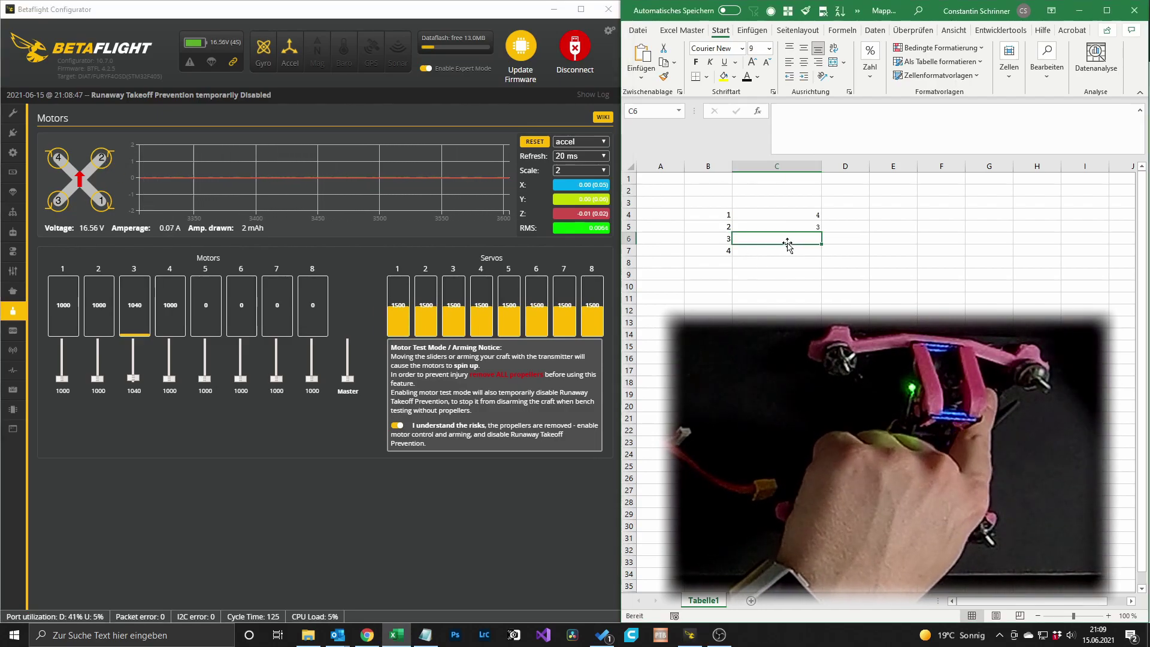
type("2")
key("Return")
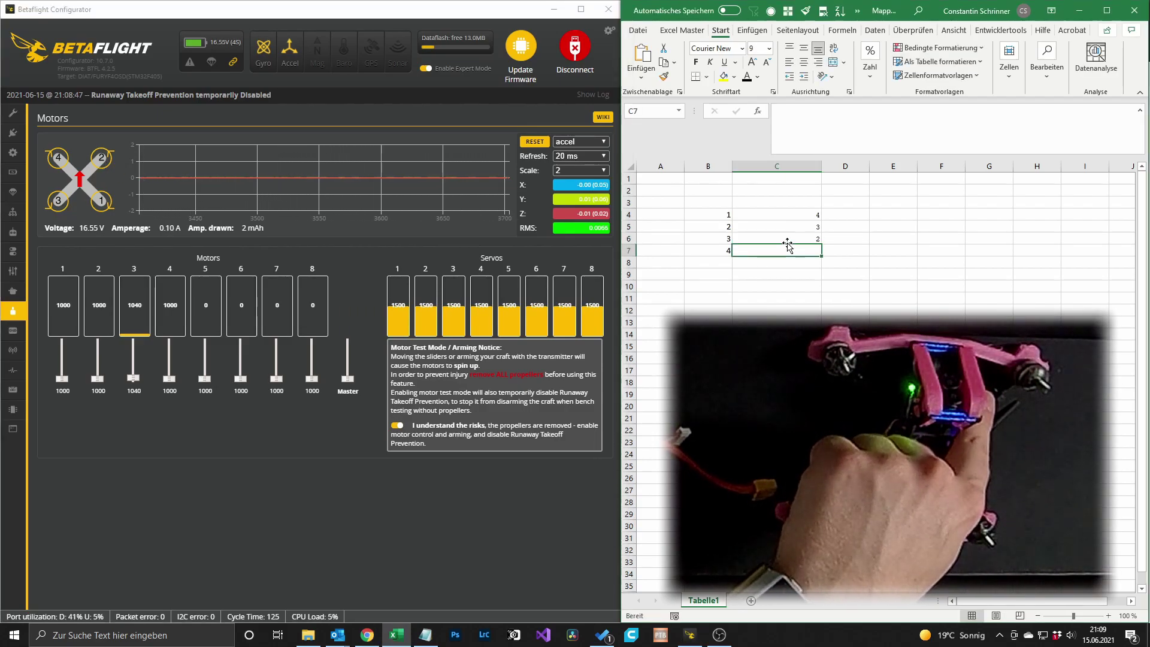
left_click(406, 337)
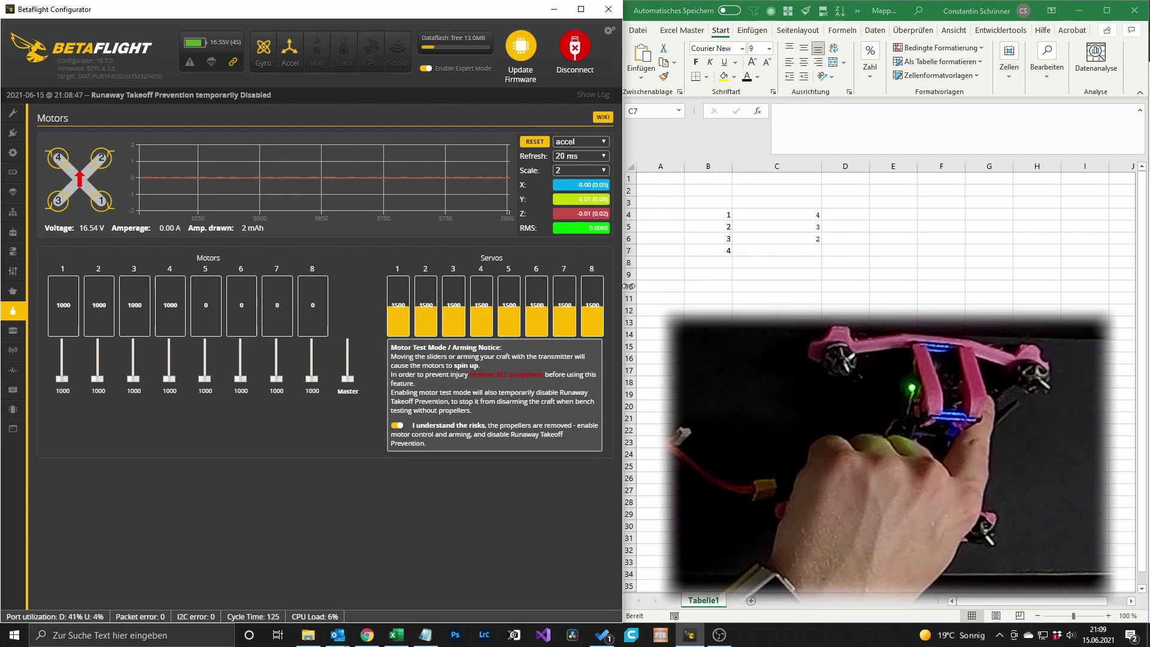
Step: Spin motor 4 briefly at about 1040 in Betaflight, stop it, and record 1 in cell C7 of the Excel sheet
left_click(789, 253)
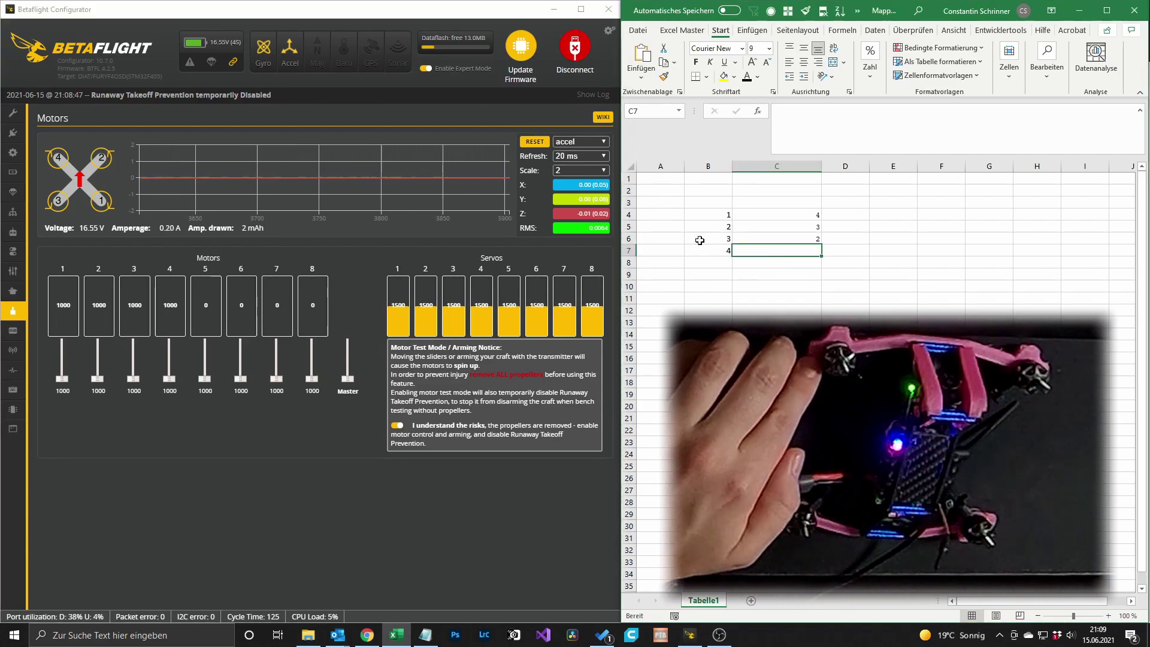
left_click(168, 379)
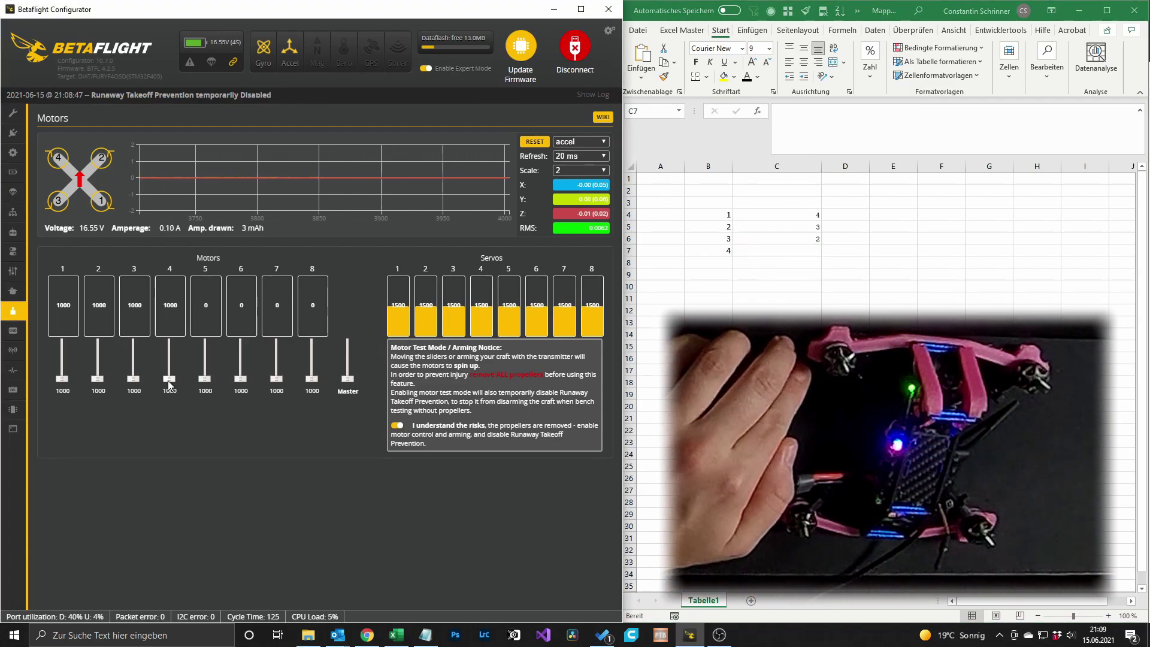
left_click_drag(168, 379, 167, 378)
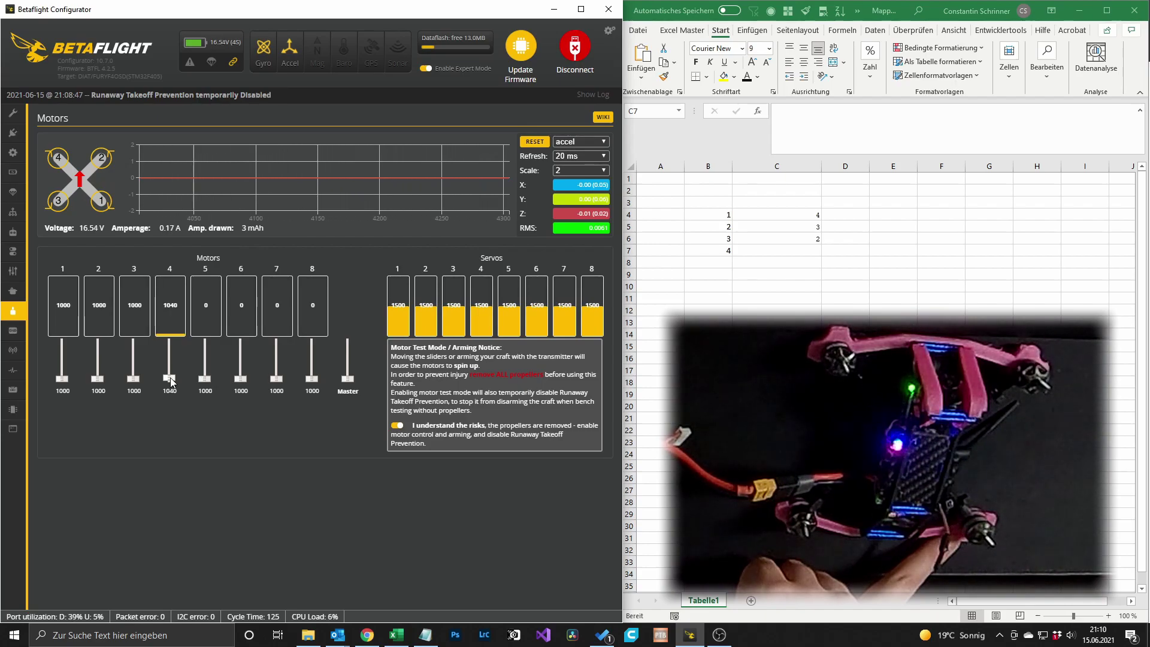
left_click_drag(171, 382, 174, 421)
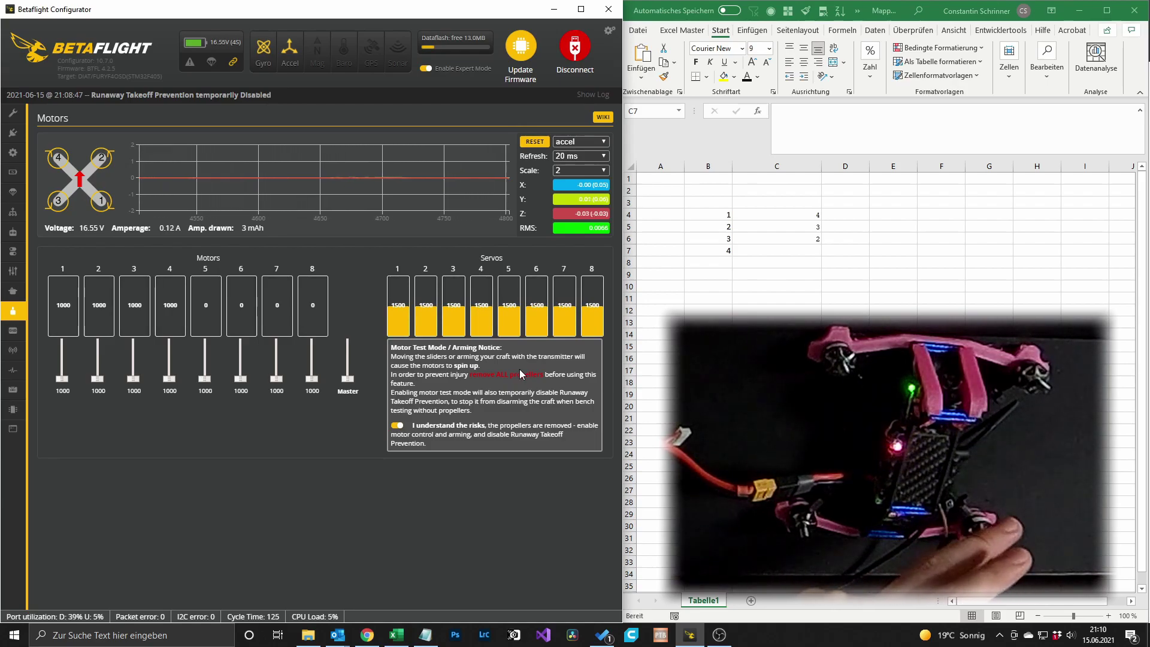
left_click(784, 246)
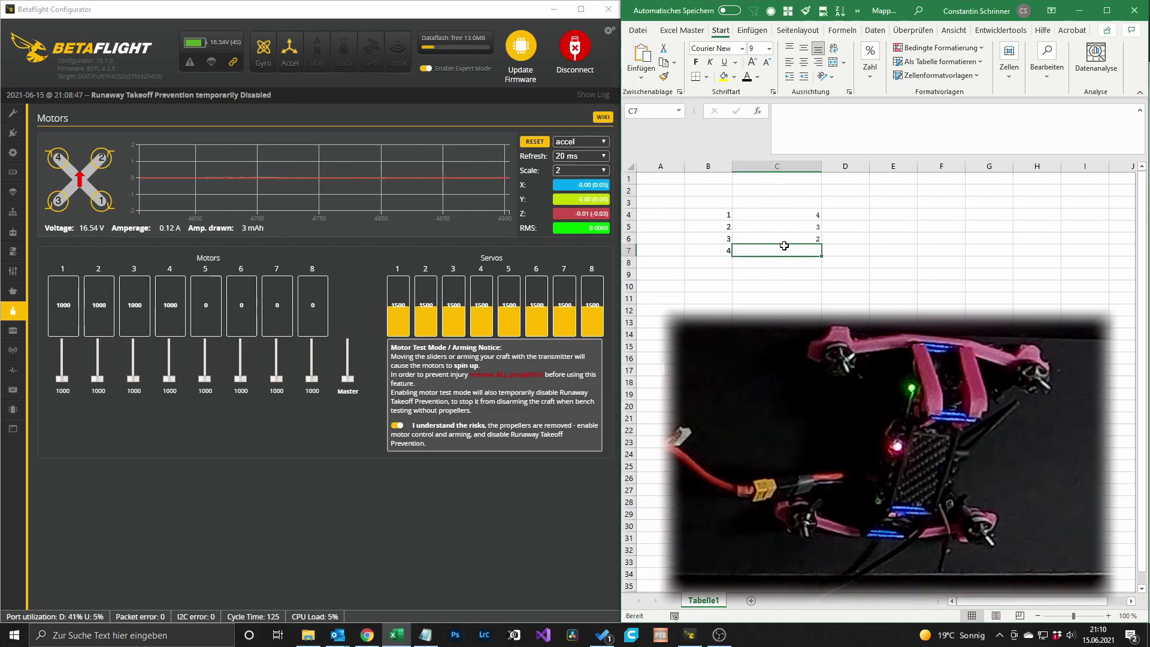
type("1")
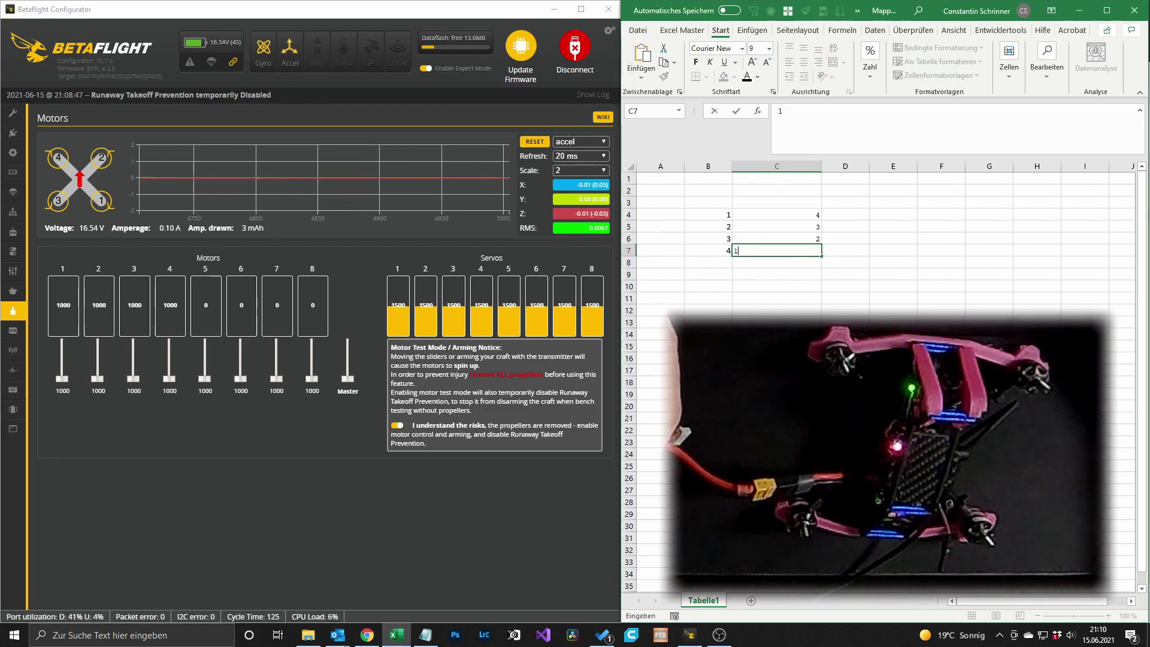
key("ctrl+Return")
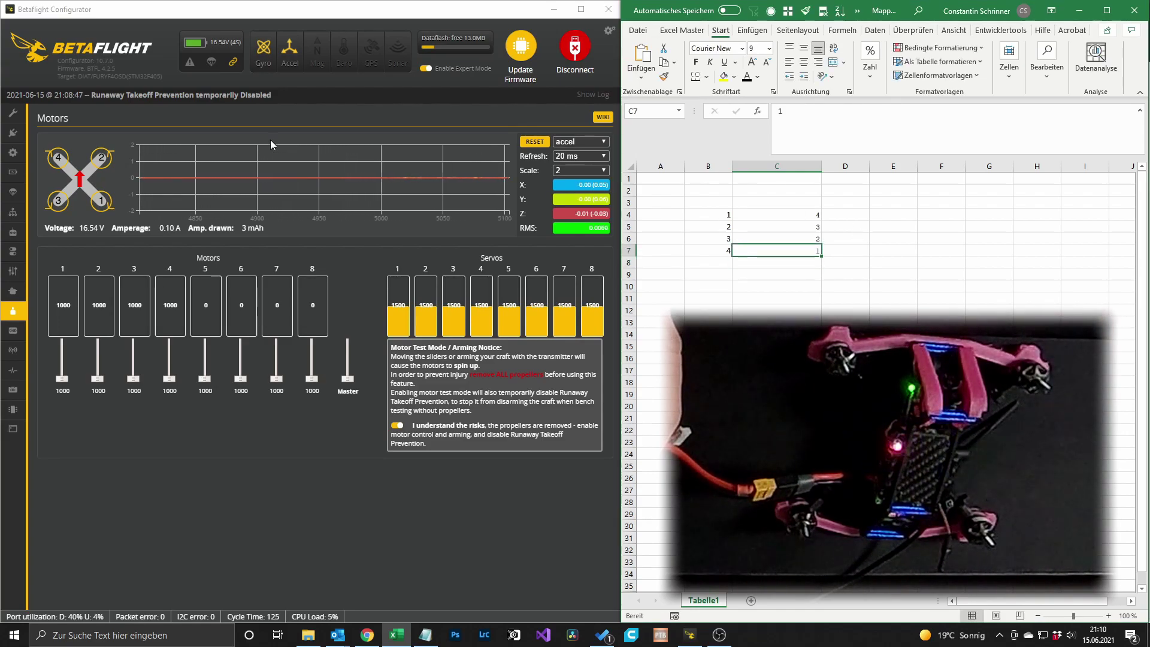
Step: List the flight controller's pin assignments in the Betaflight CLI with the resource command
left_click(15, 429)
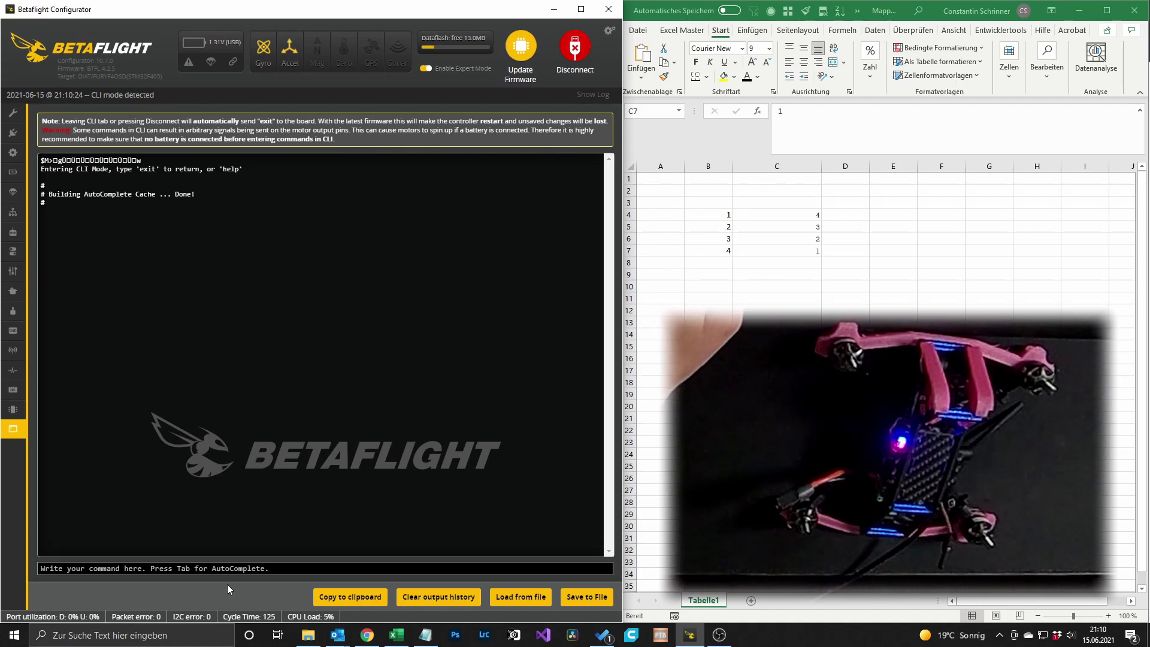
type("re")
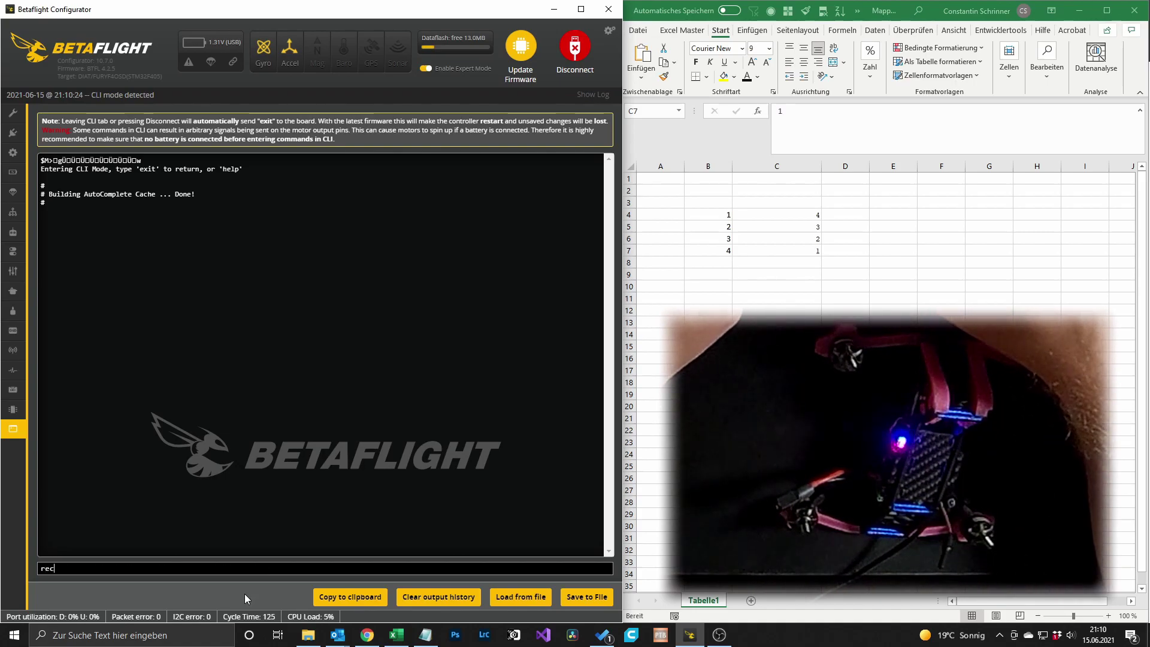
type("source")
key("Return")
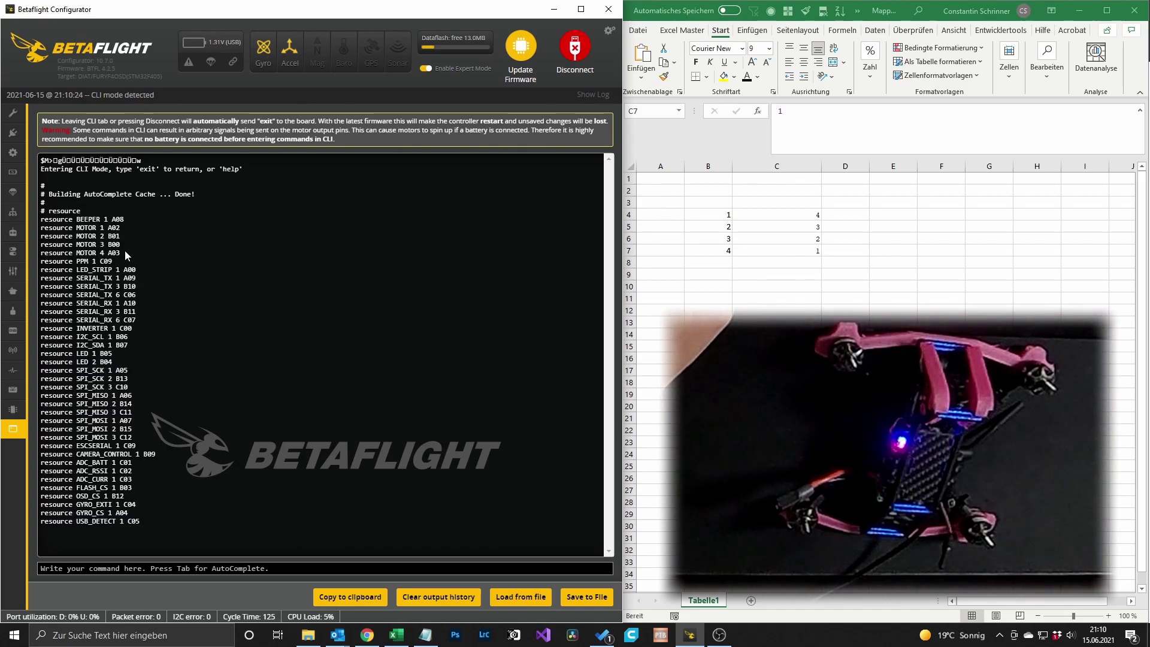
Step: Copy the MOTOR 1 to MOTOR 4 resource lines from the CLI into Excel starting at cell E4, and make their text black
left_click_drag(125, 251, 42, 228)
key("ctrl+c")
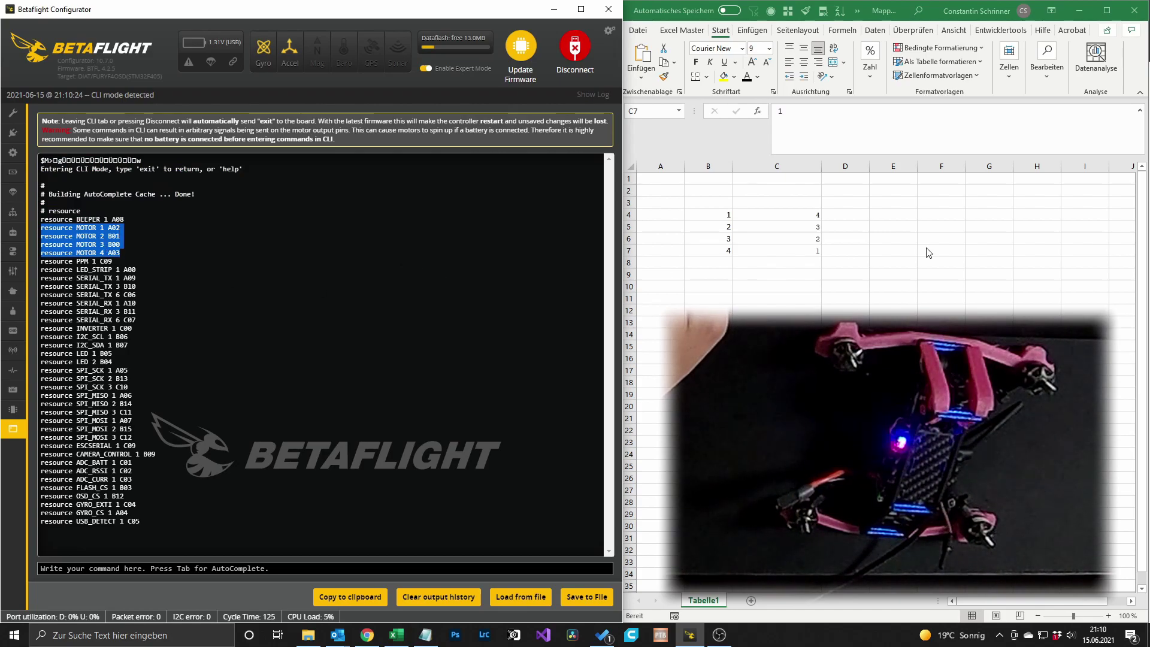
left_click(908, 214)
key("ctrl+v")
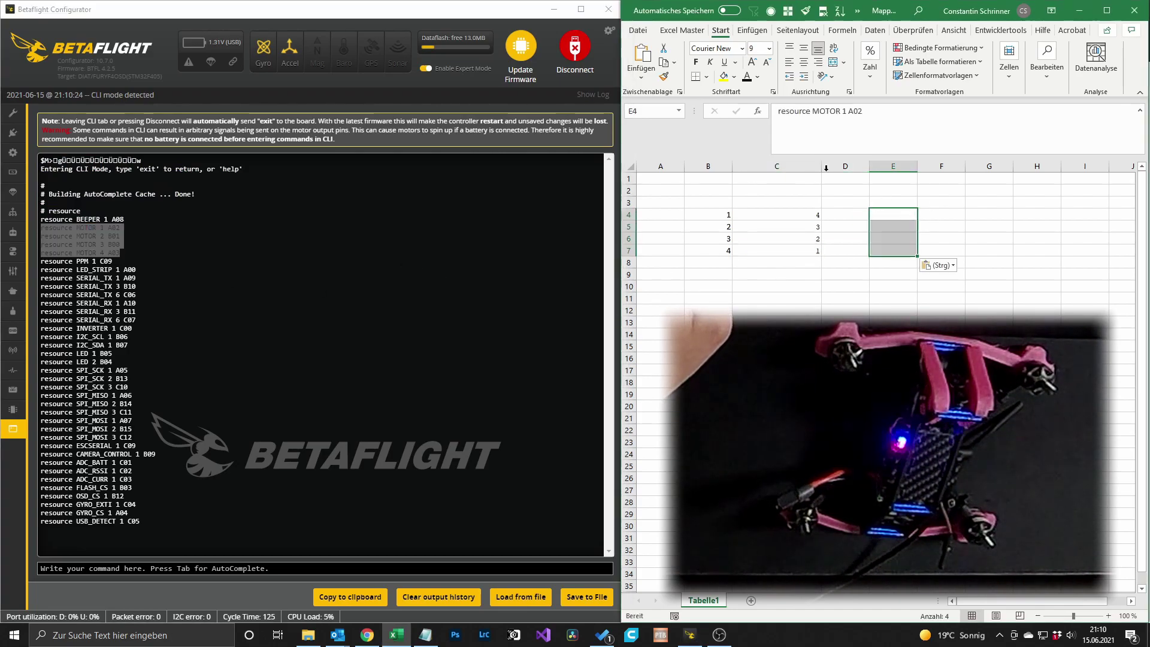
left_click(747, 79)
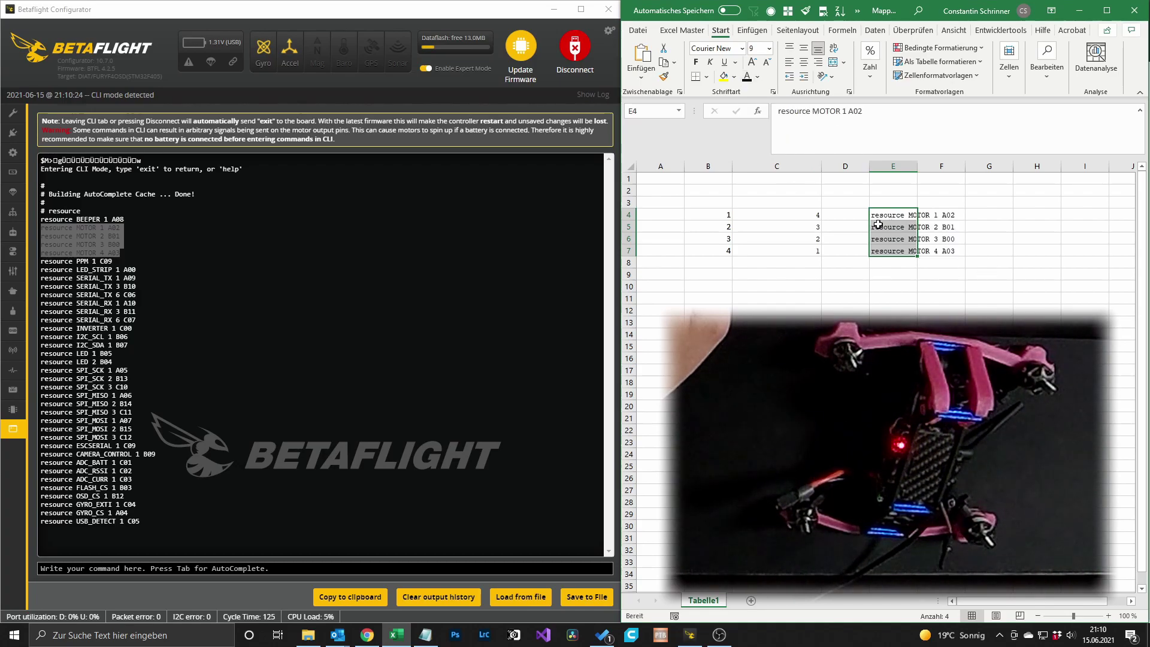
Step: Using the command text from cell E4, assign motor 1 to pin A03 in the CLI with "resource MOTOR 1 A03"
left_click(899, 215)
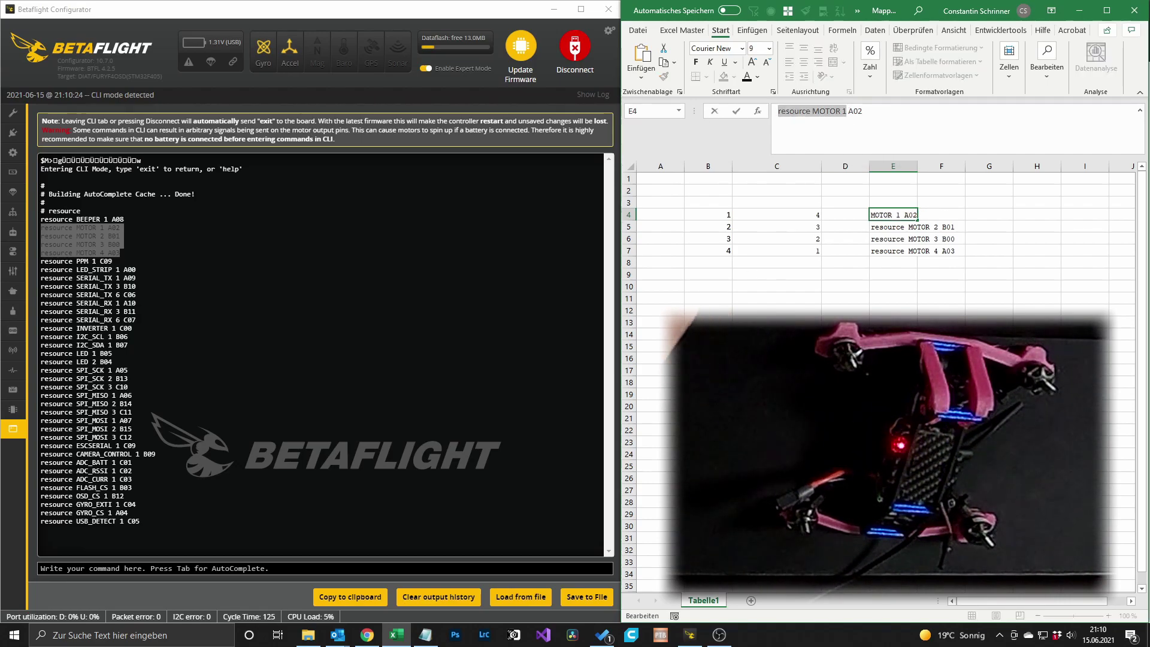
left_click(184, 566)
type("resource MOTOR 1")
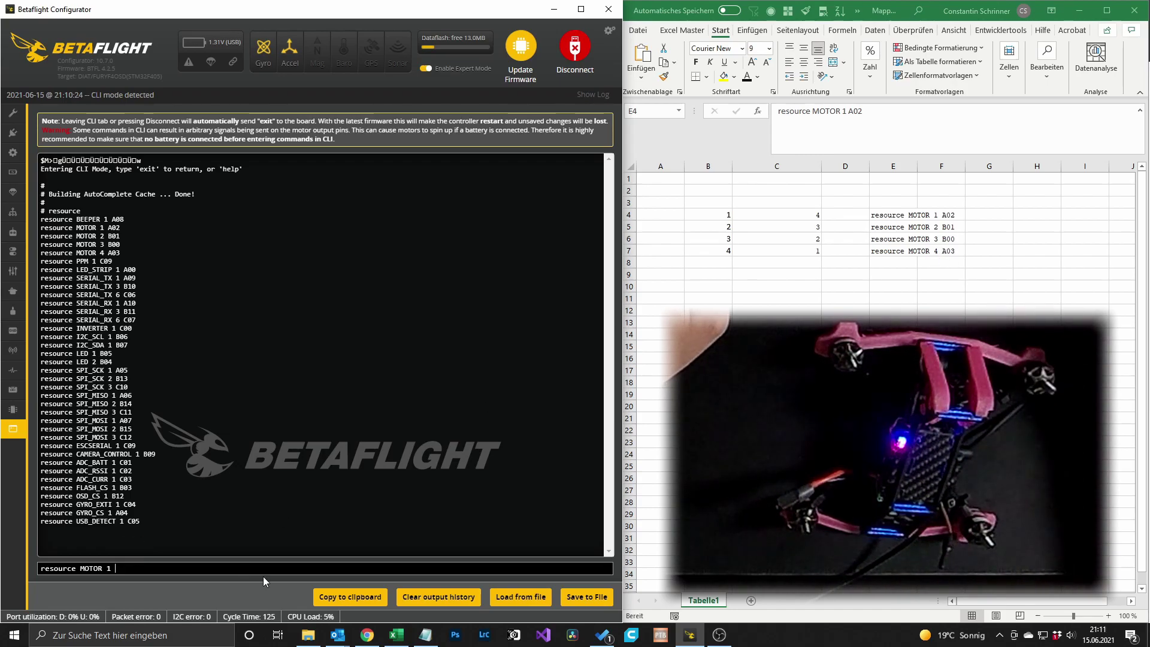
type("A03")
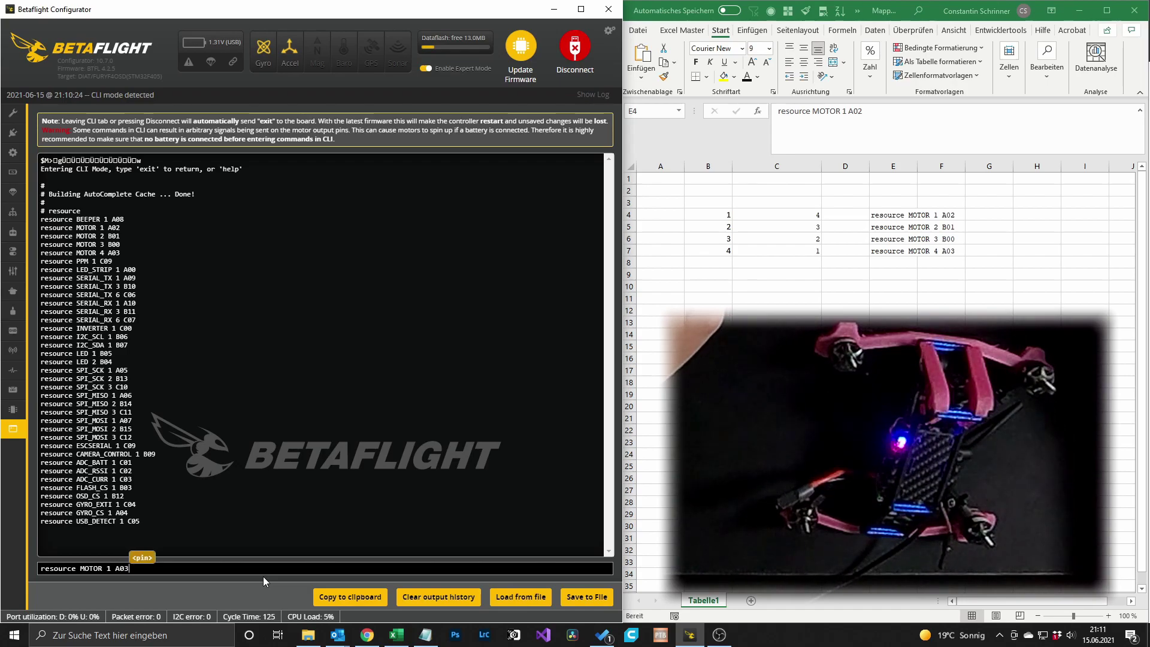
key("Return")
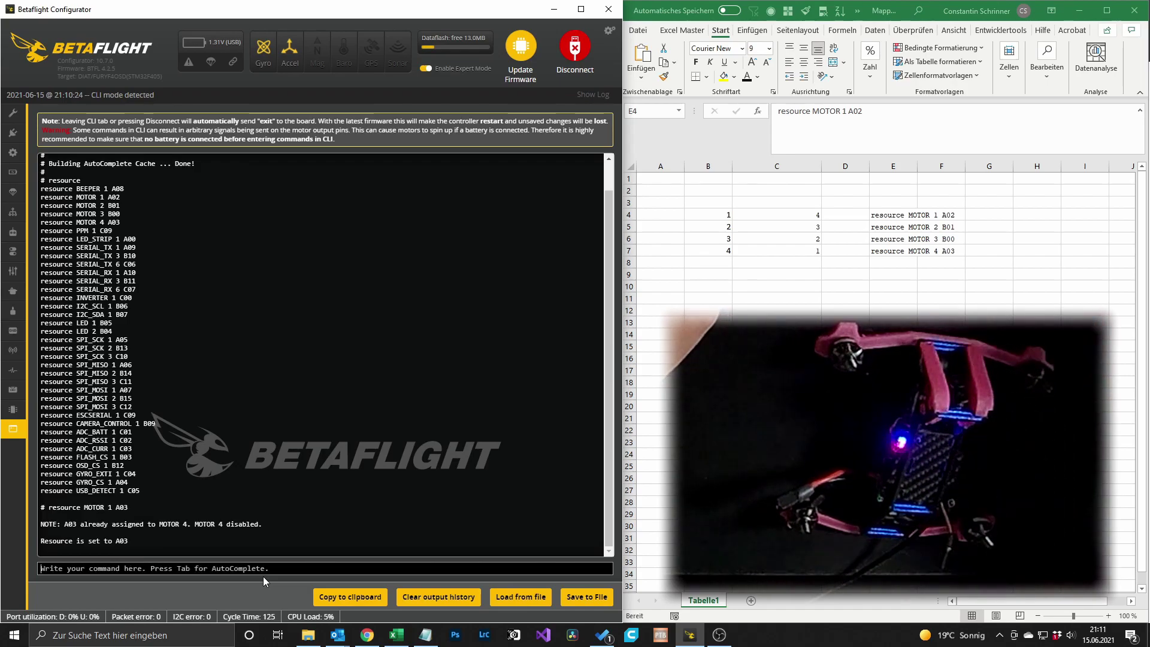
Step: Using the command text from cell E5, assign motor 2 to pin B00 in the Betaflight CLI with "resource MOTOR 2 B00"
key("alt+Tab")
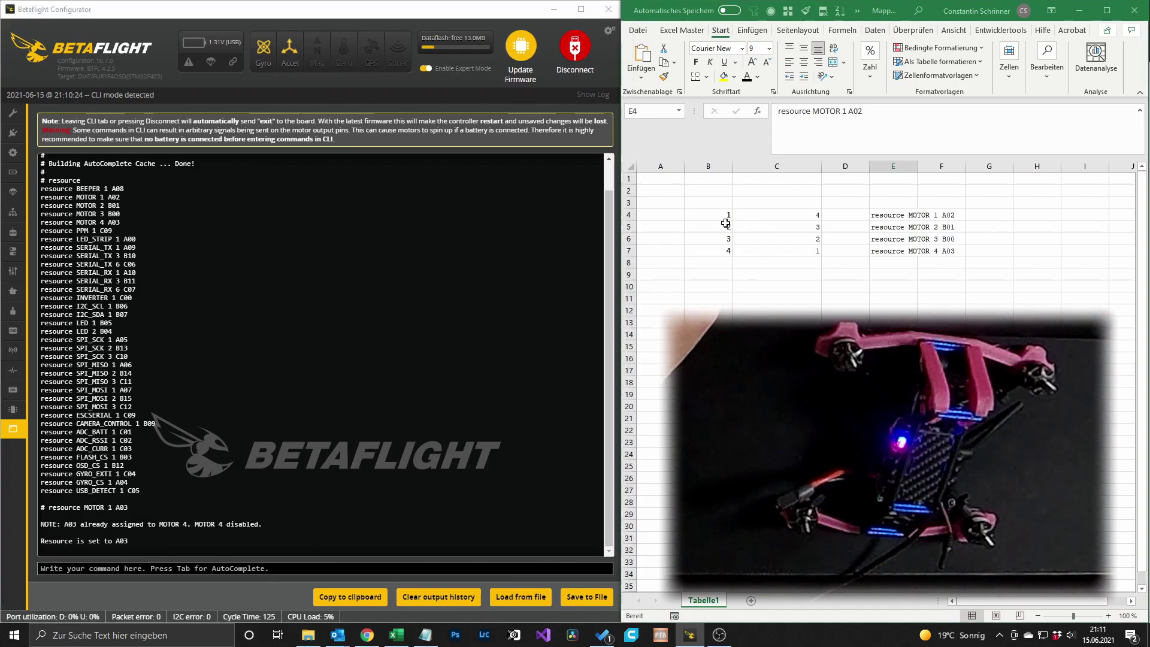
left_click(709, 226)
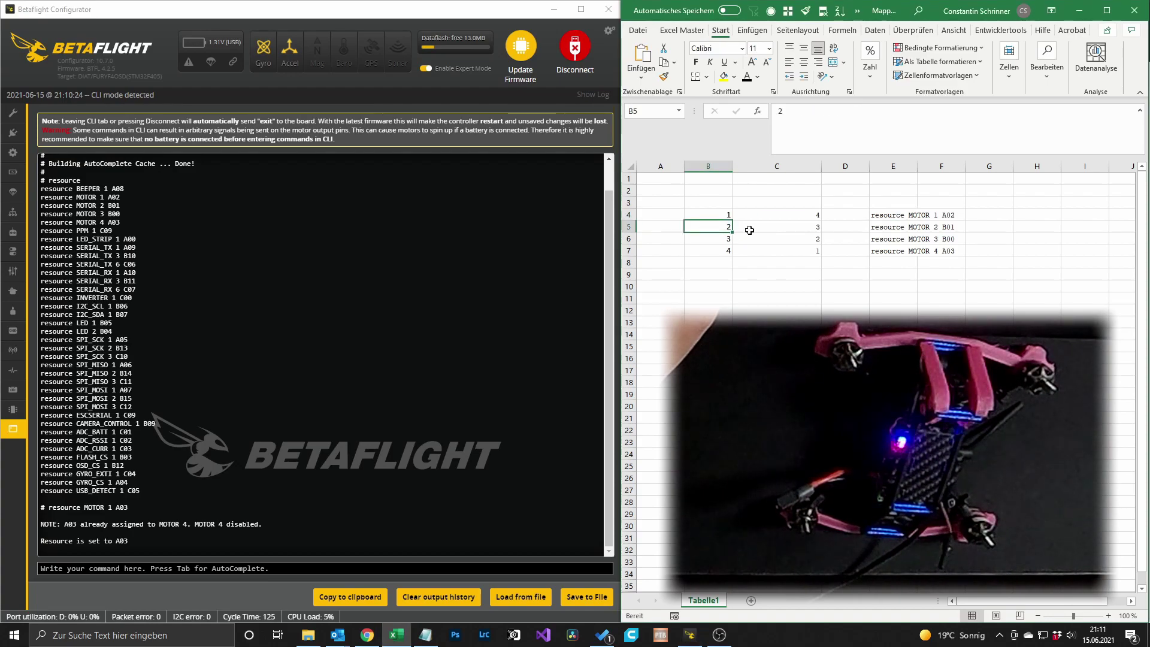
left_click(779, 227)
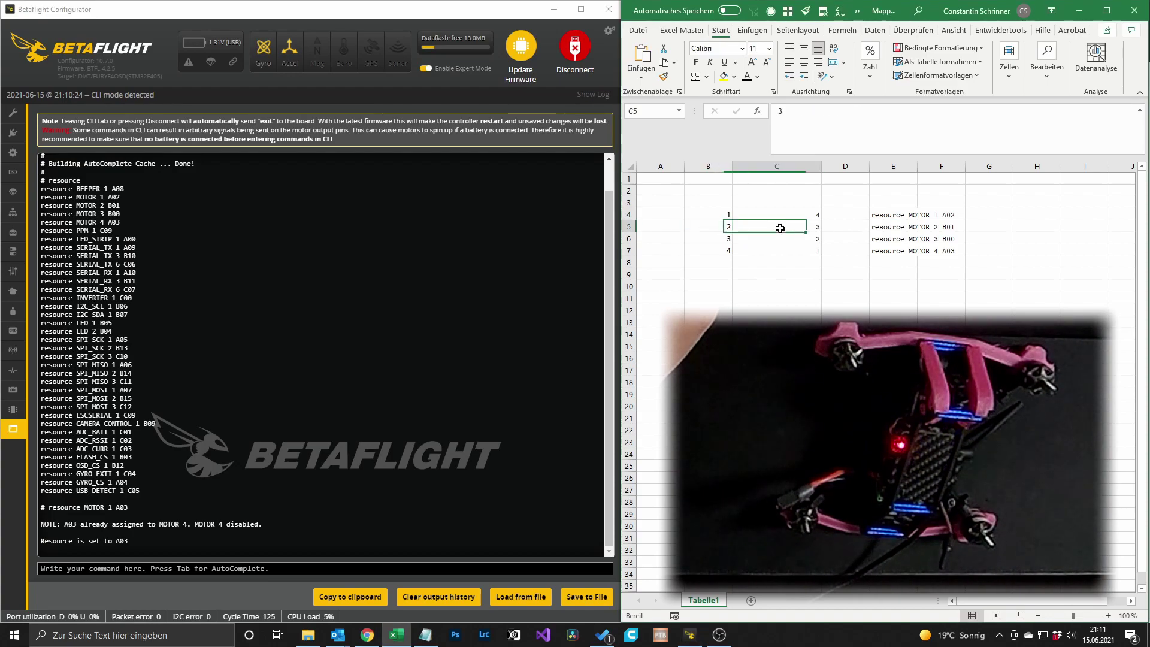
left_click(894, 227)
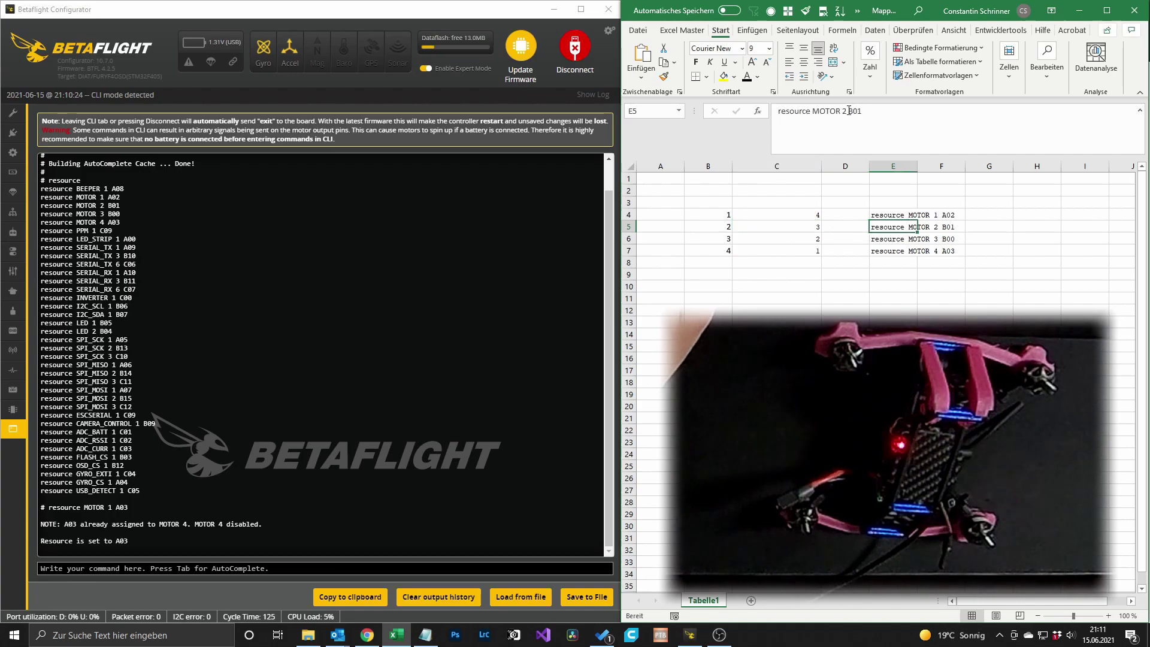
triple_click(849, 110)
key("ctrl+c")
key("Escape")
left_click(264, 561)
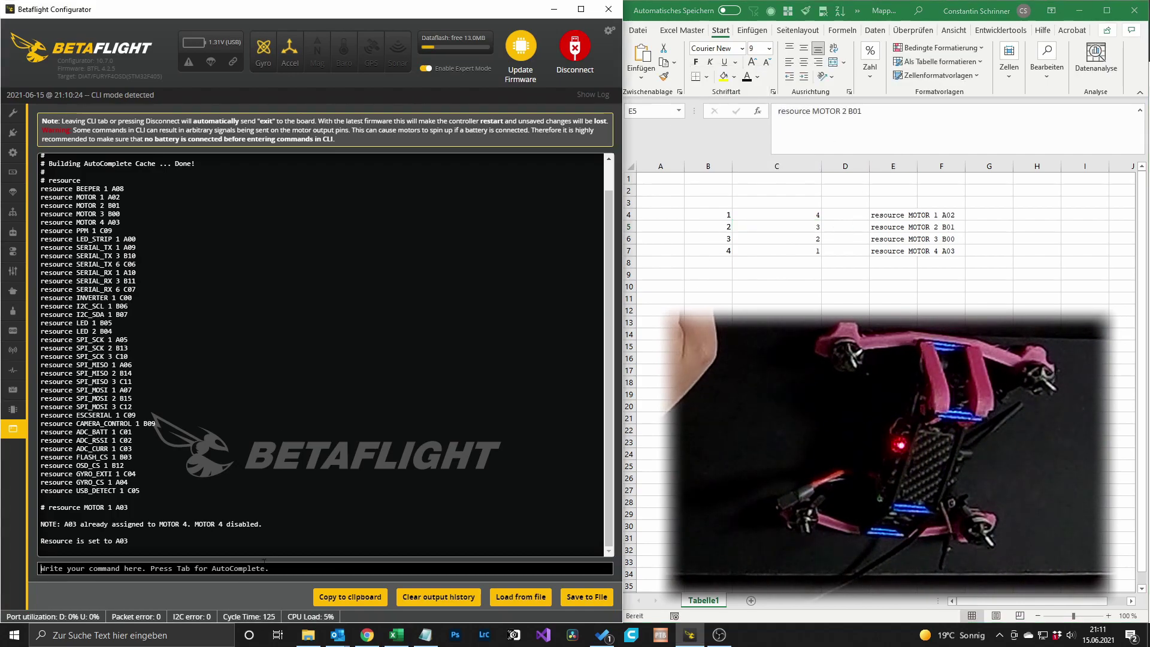
key("ctrl+v")
key("alt+Tab")
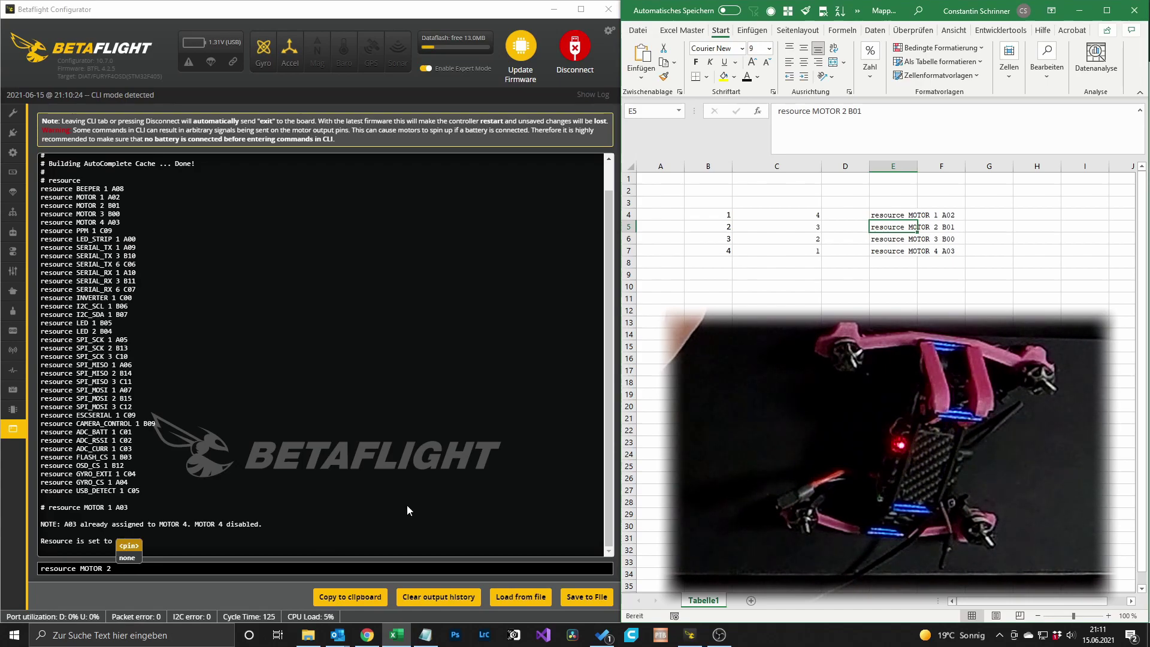
key("alt+Tab")
type("B00")
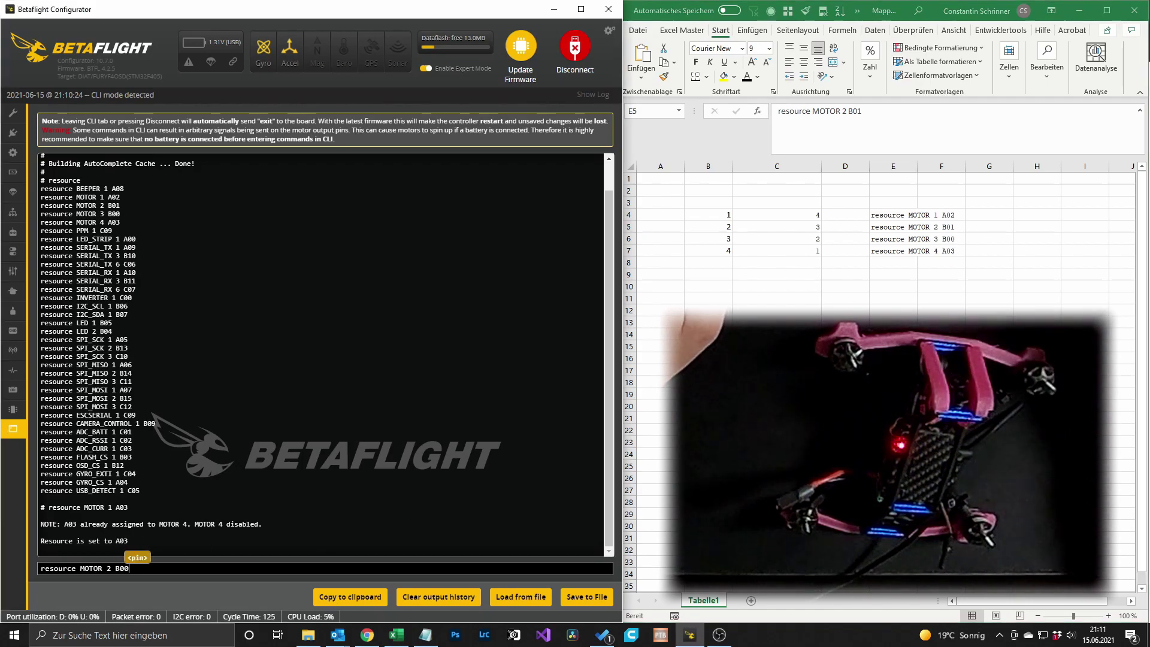
key("Return")
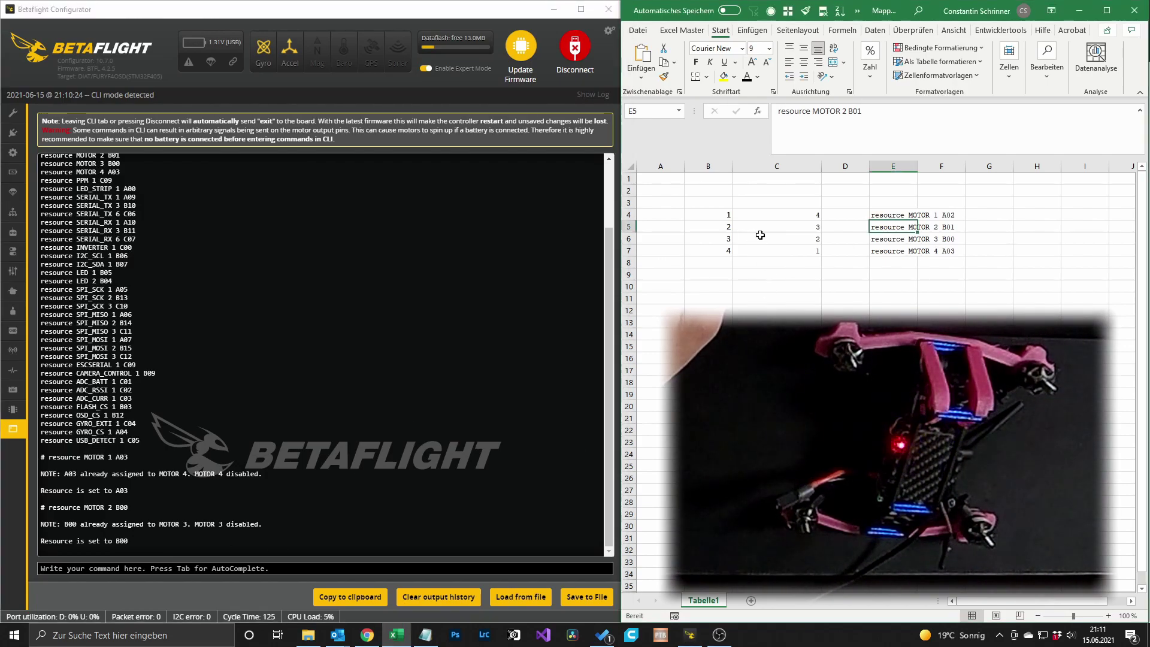
Step: Using the command text from cell E6, assign motor 3 to pin B01 in the CLI with "resource MOTOR 3 B01"
left_click(896, 238)
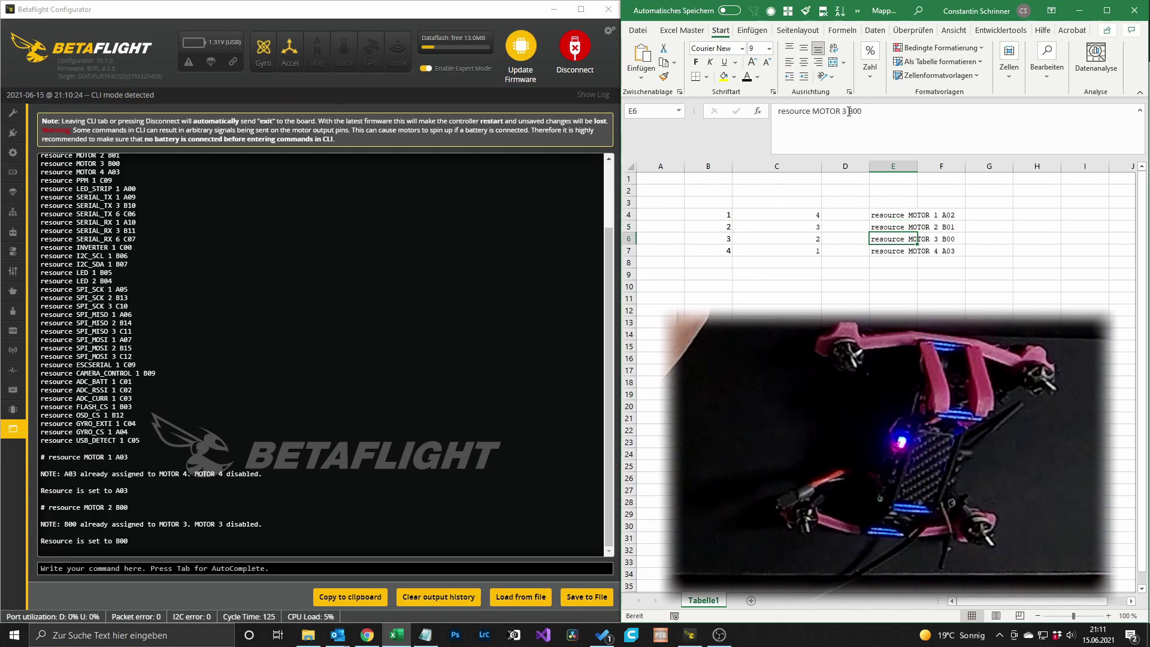
left_click_drag(848, 111, 778, 111)
left_click(267, 567)
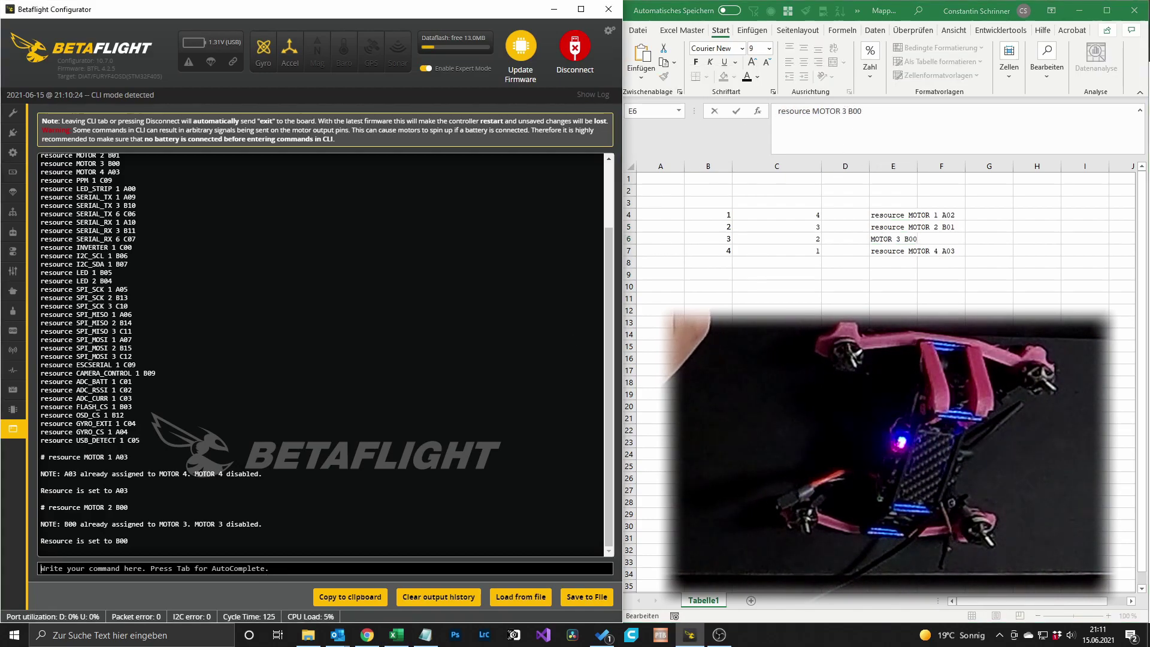
key("ctrl+v")
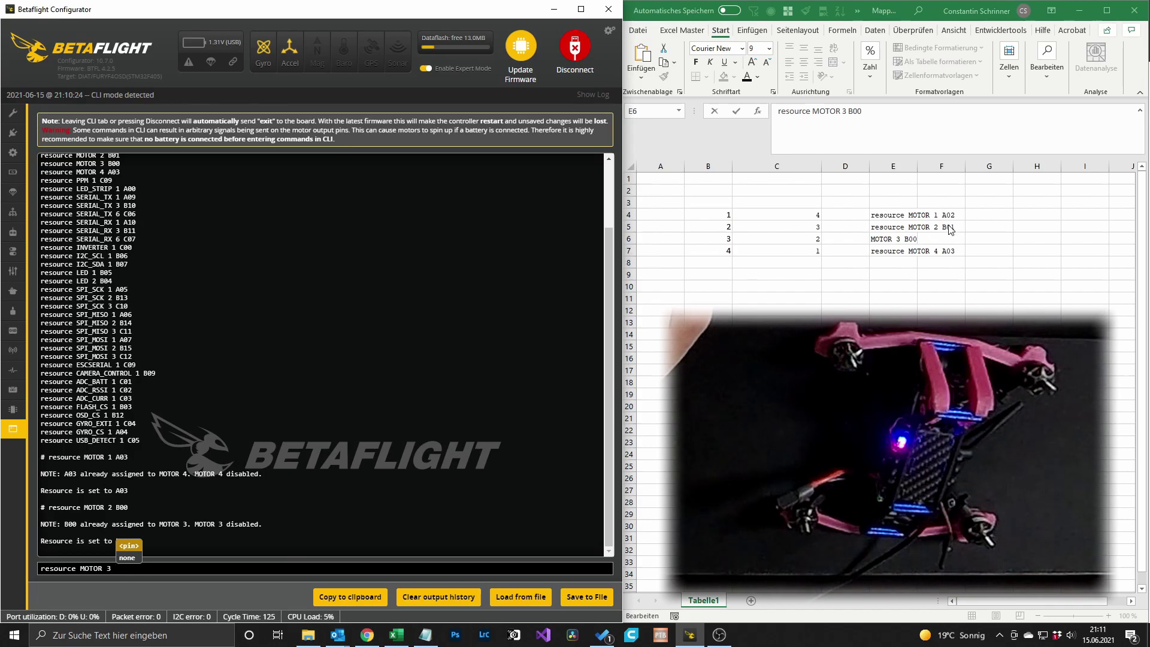
type("B01")
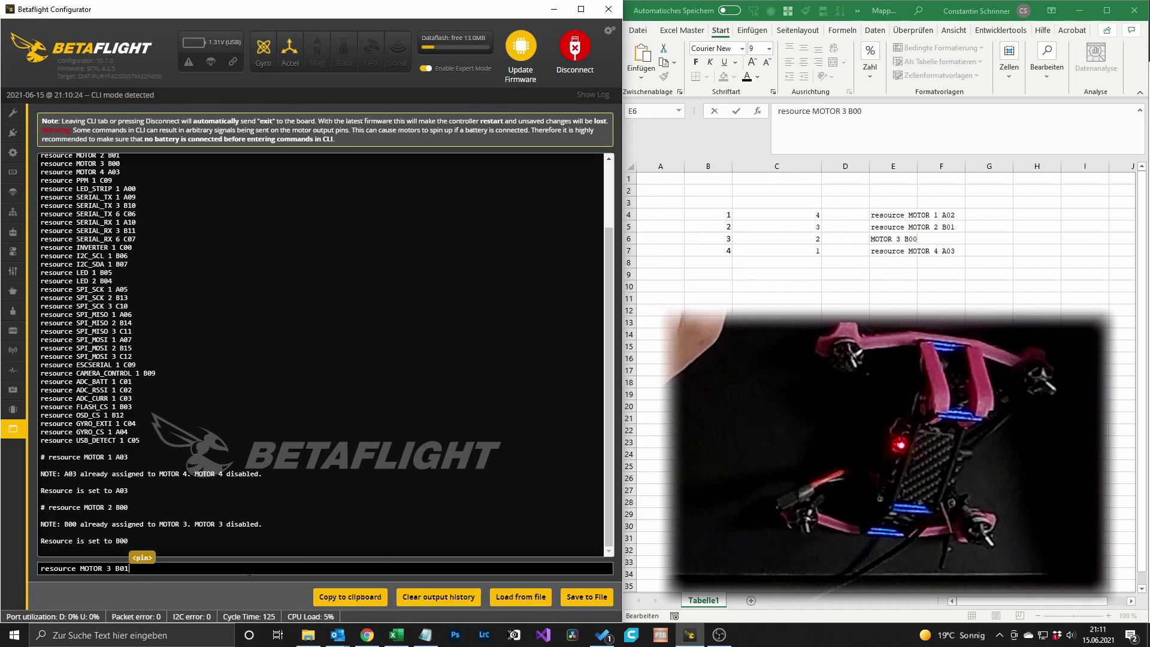
key("Return")
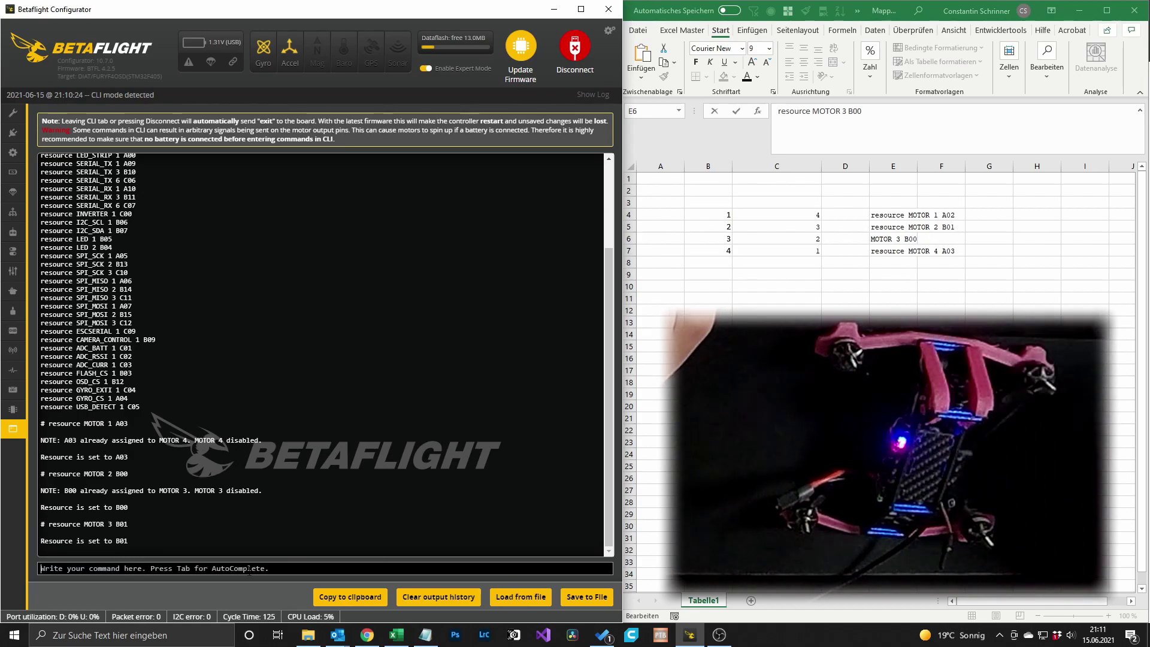
Step: Using the command text from cell E7, run "resource MOTOR 4 A02" in the CLI and store the new assignments with "save"
left_click(891, 251)
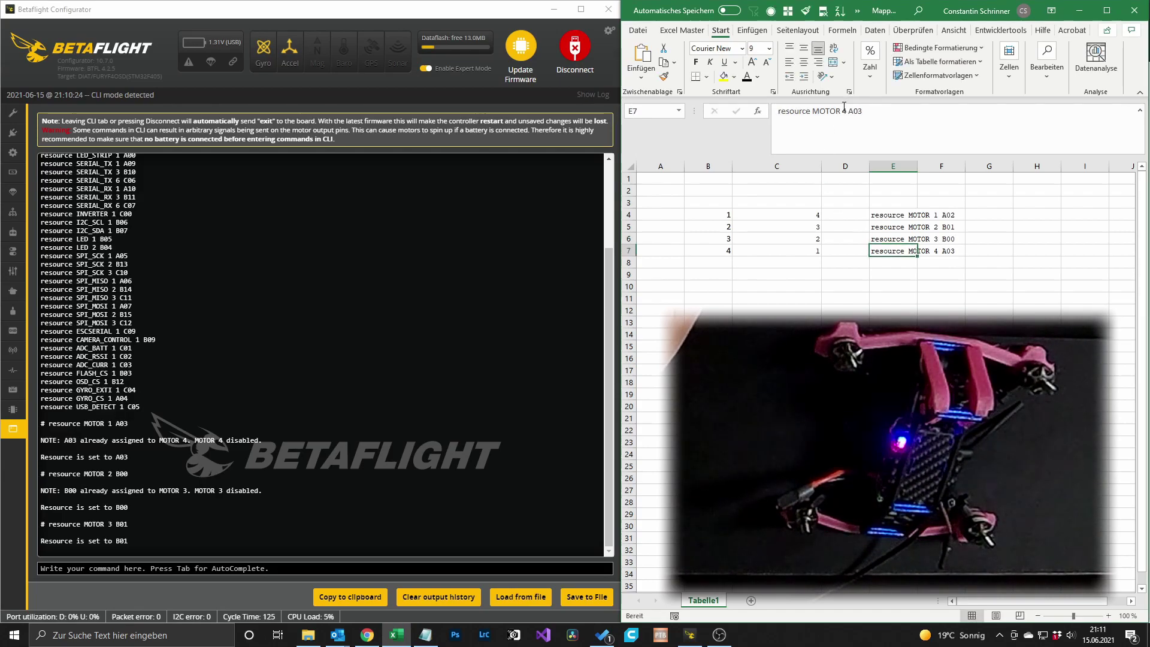
left_click_drag(846, 111, 777, 111)
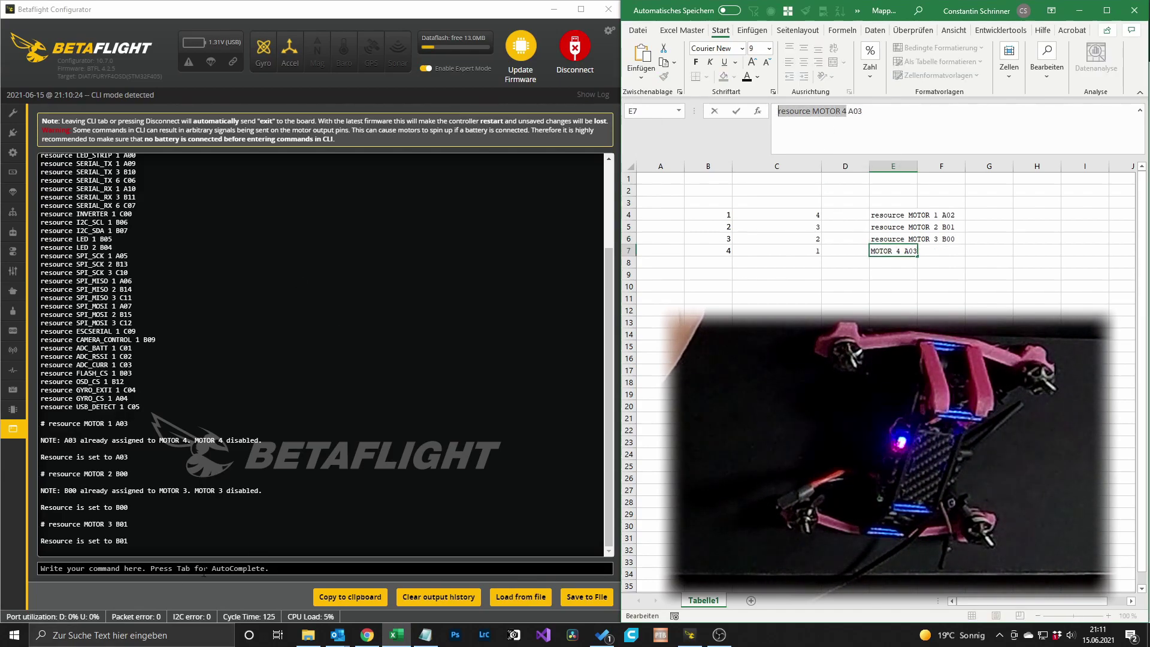
left_click(204, 569)
key("ctrl+v")
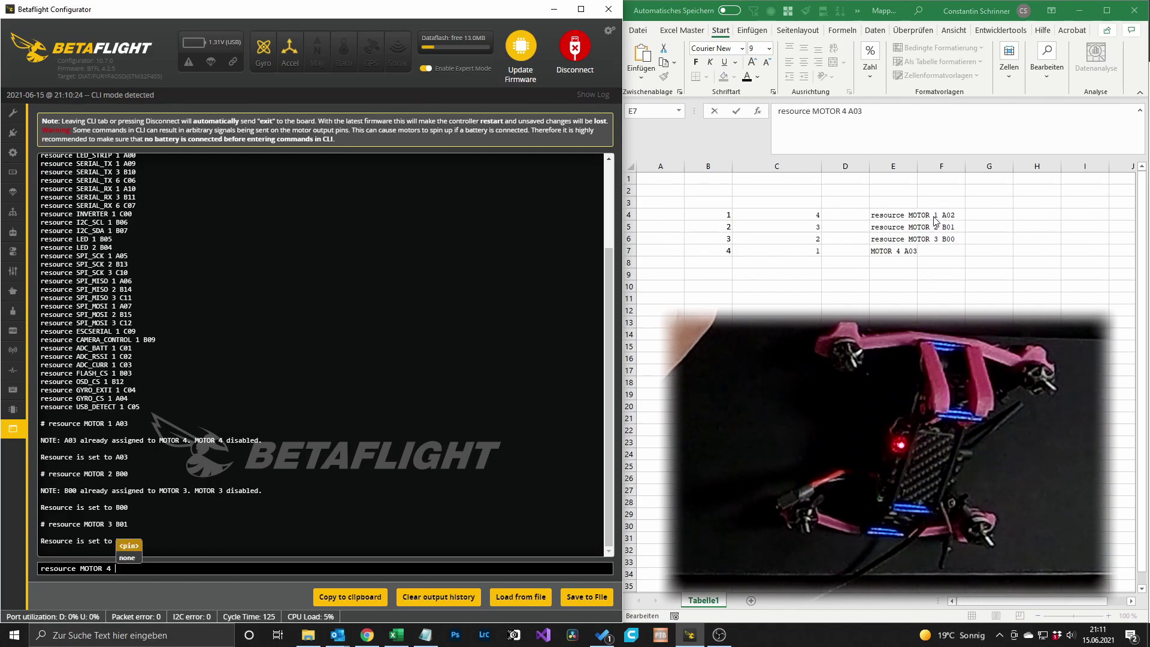
type("A02")
key("Return")
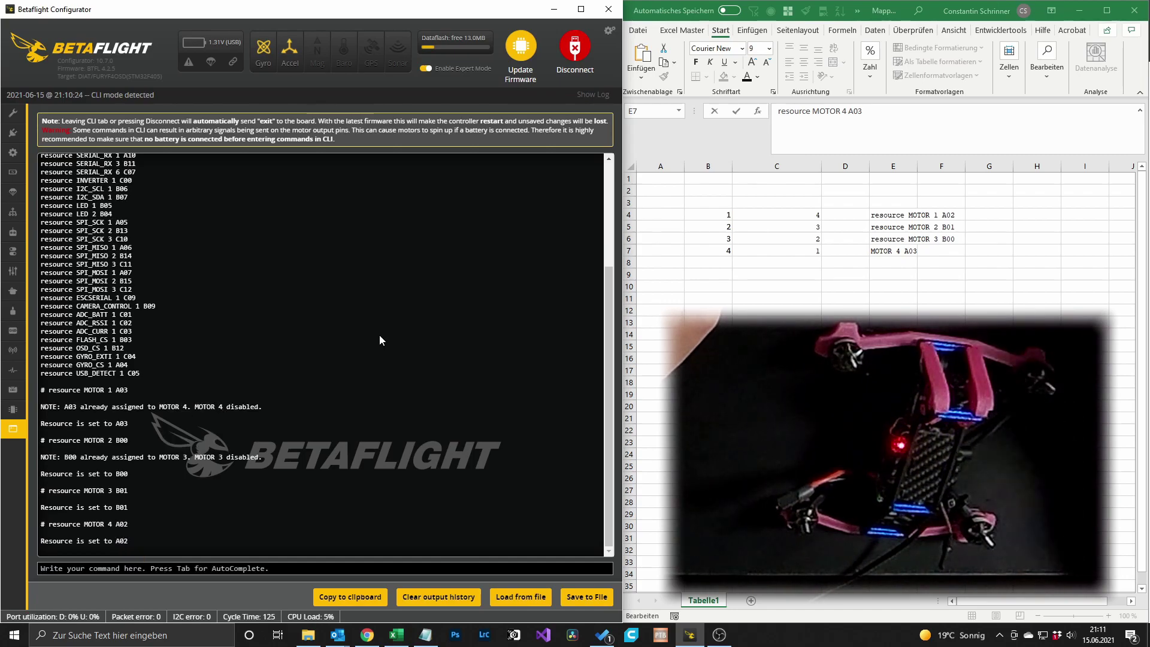
type("save")
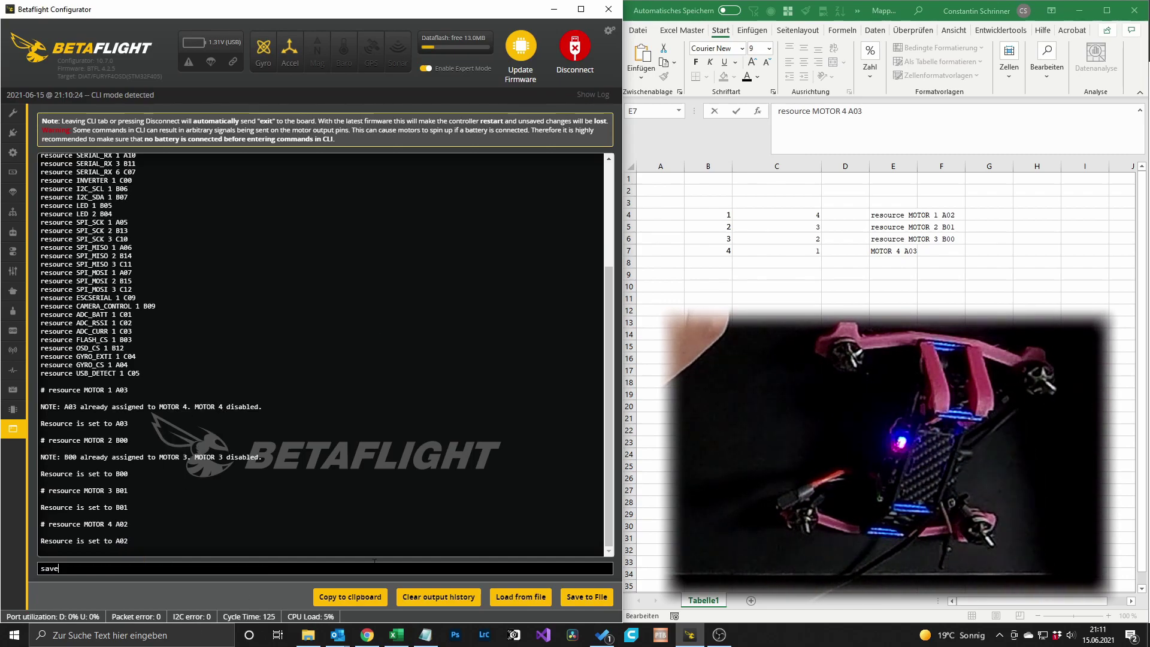
key("Return")
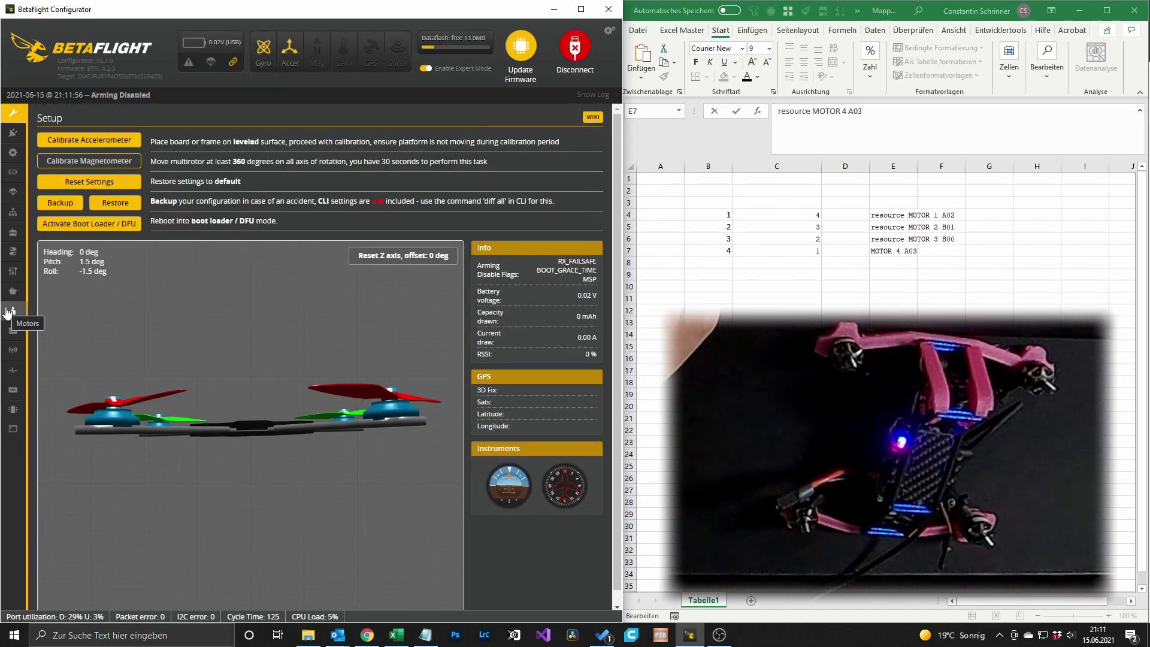
Step: Enable motor test mode to briefly spin the motors one at a time and check their order, and disable test mode when done
left_click(9, 312)
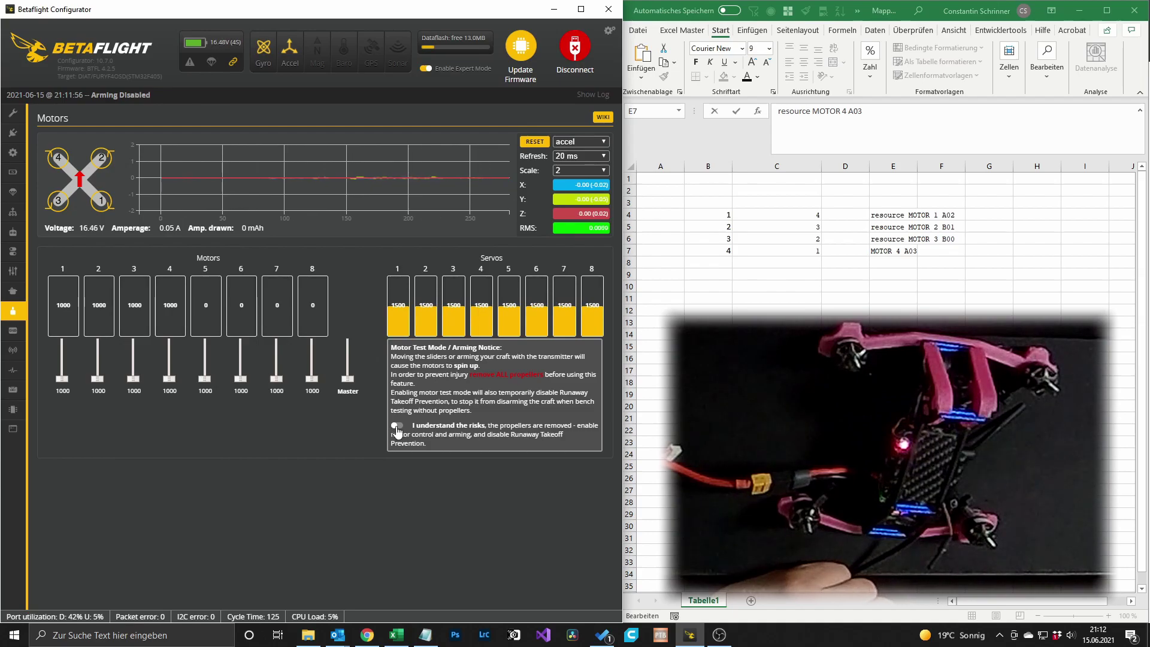
left_click(396, 426)
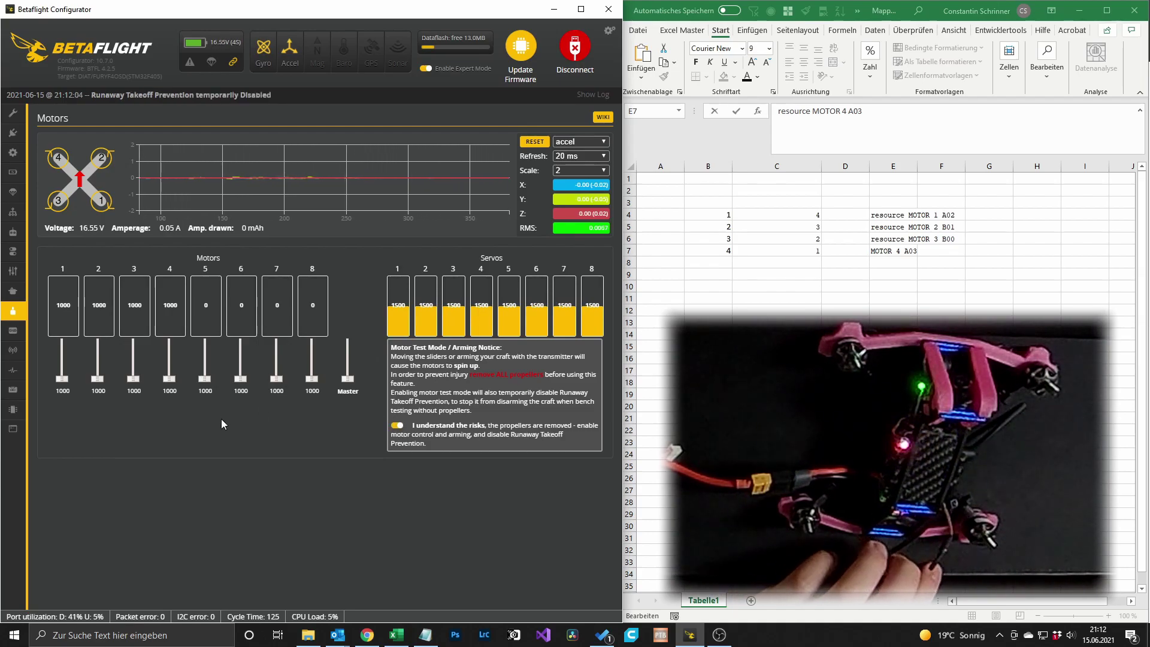
left_click(63, 380)
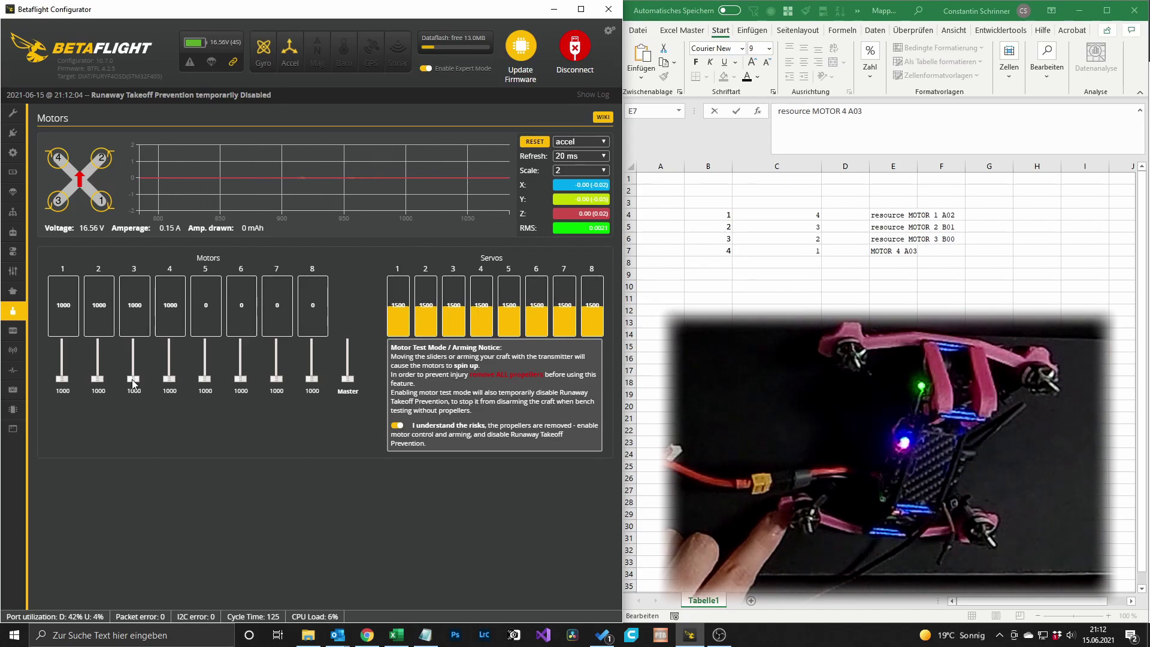
left_click_drag(133, 379, 134, 378)
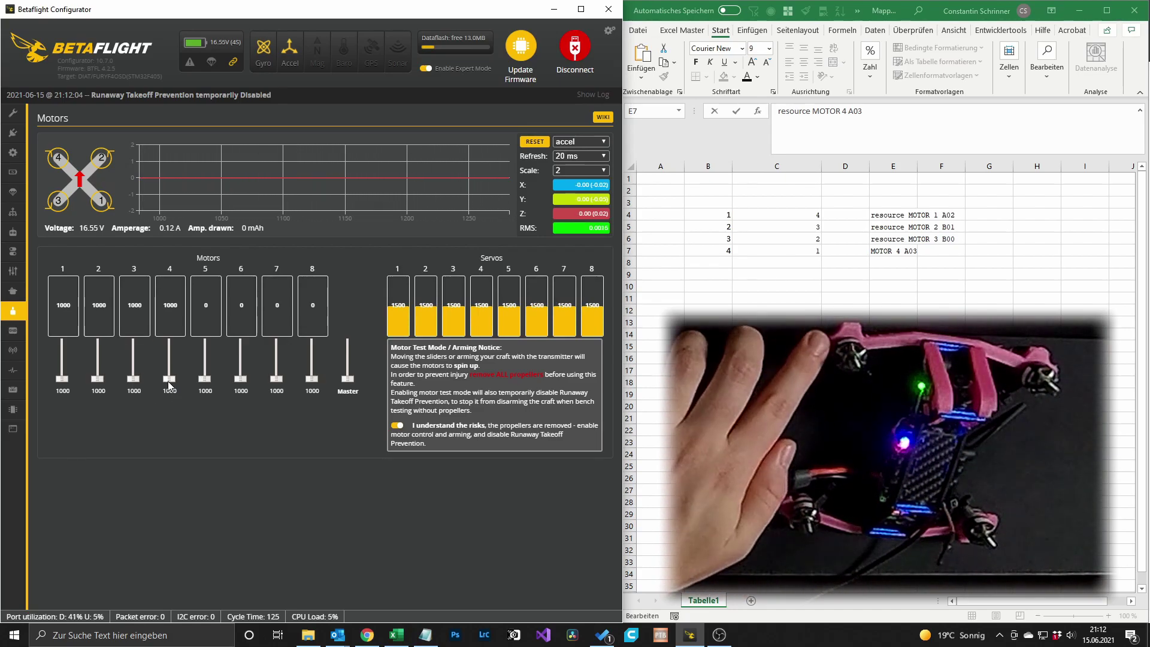
left_click_drag(168, 380, 168, 379)
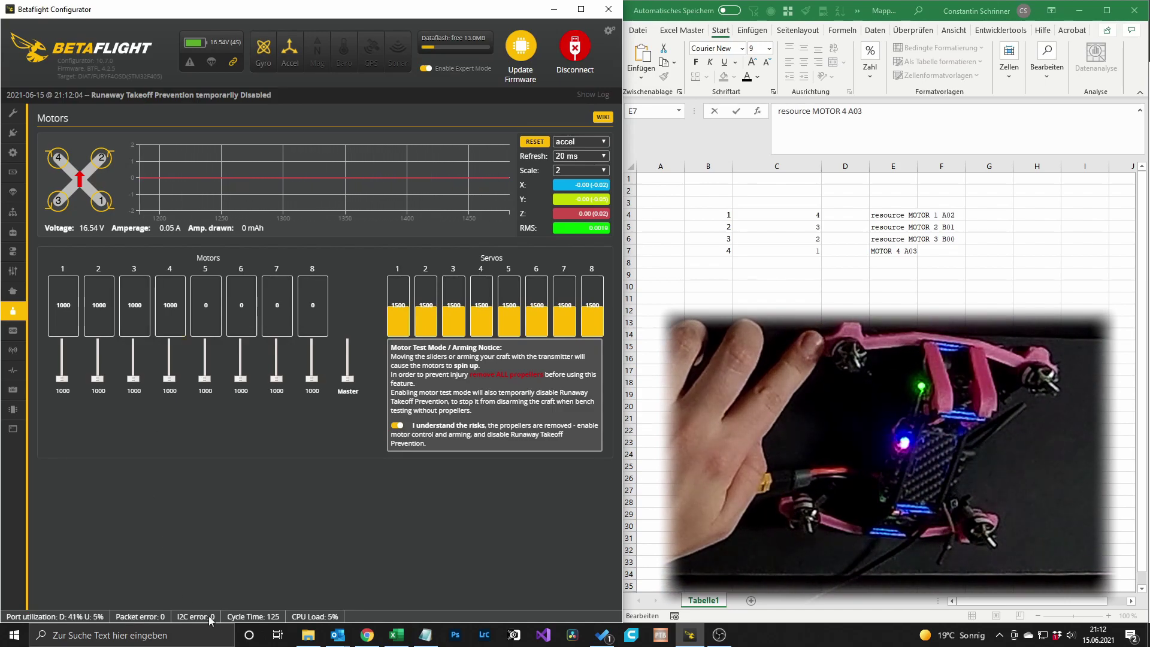
left_click(397, 426)
left_click(397, 426)
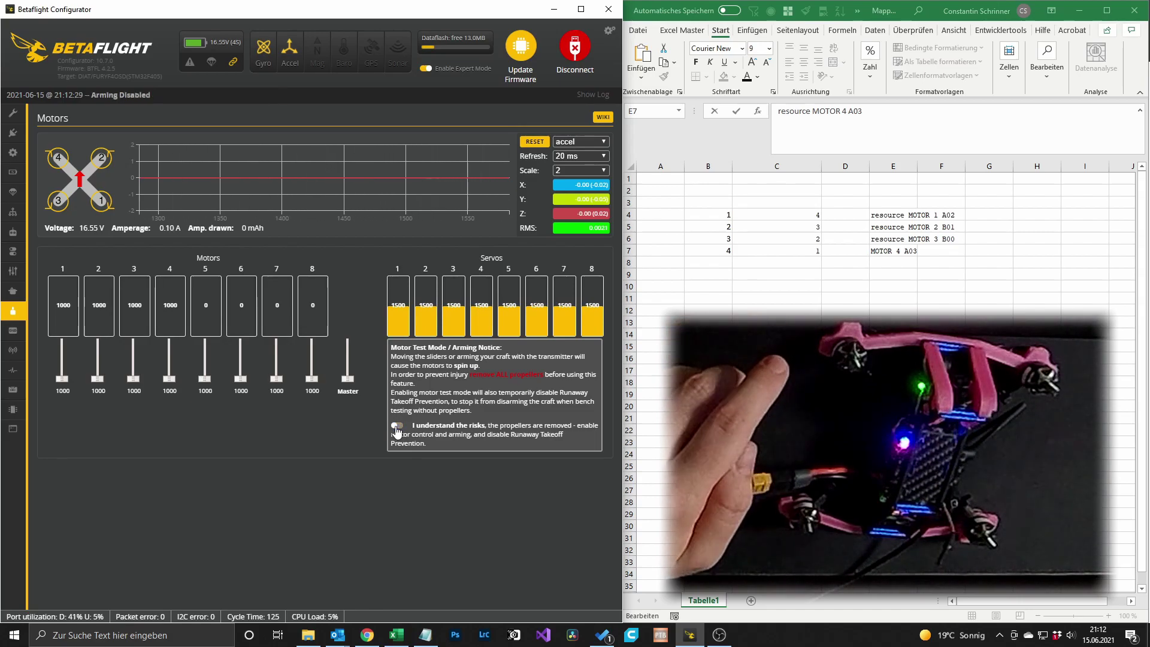